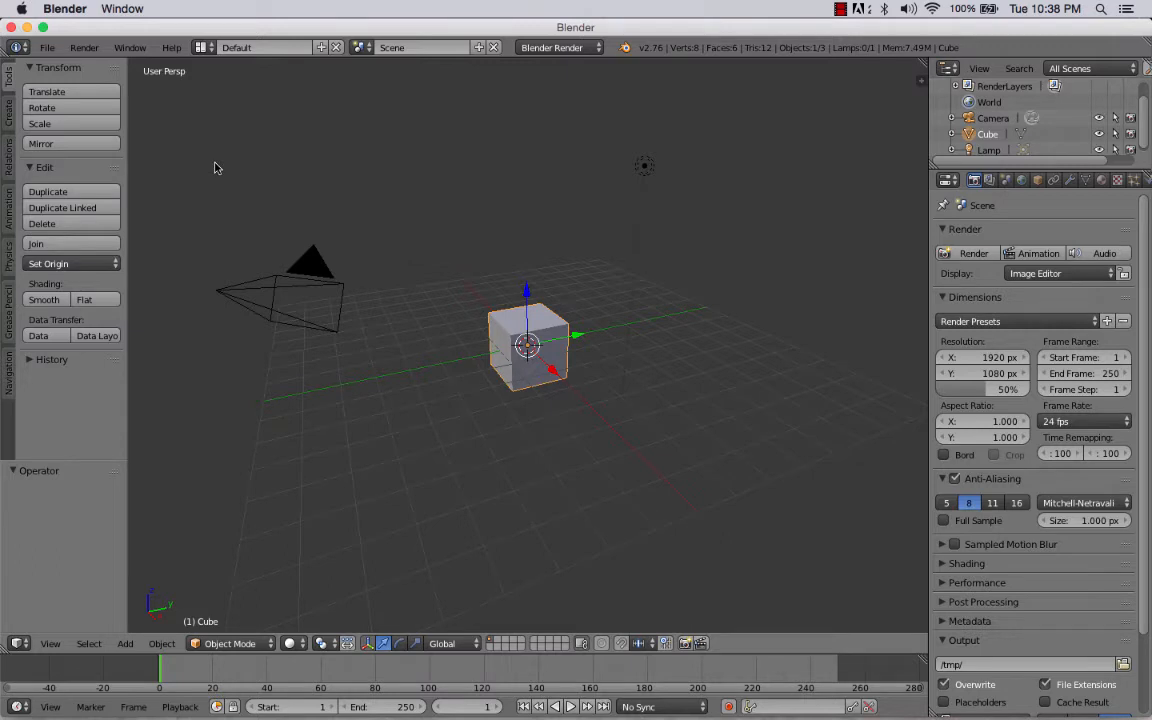
# Hide the tool shelf and the properties region so the 3D view fills its whole area.
pyautogui.press('t')
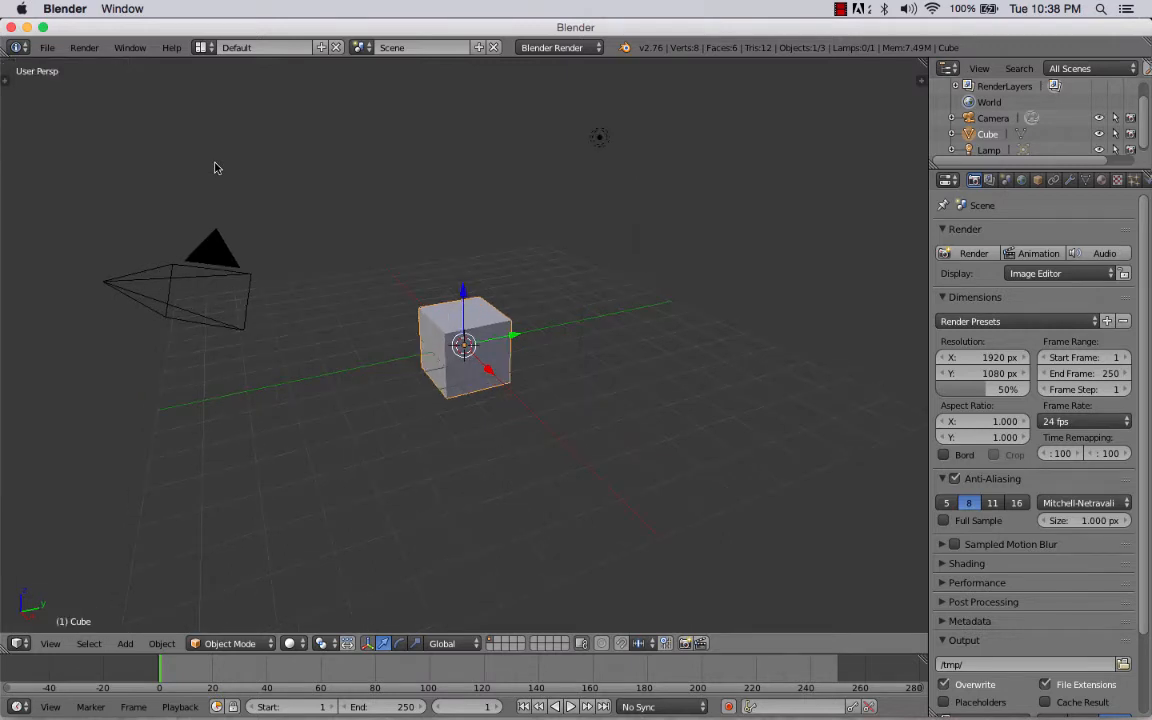
pyautogui.press('n')
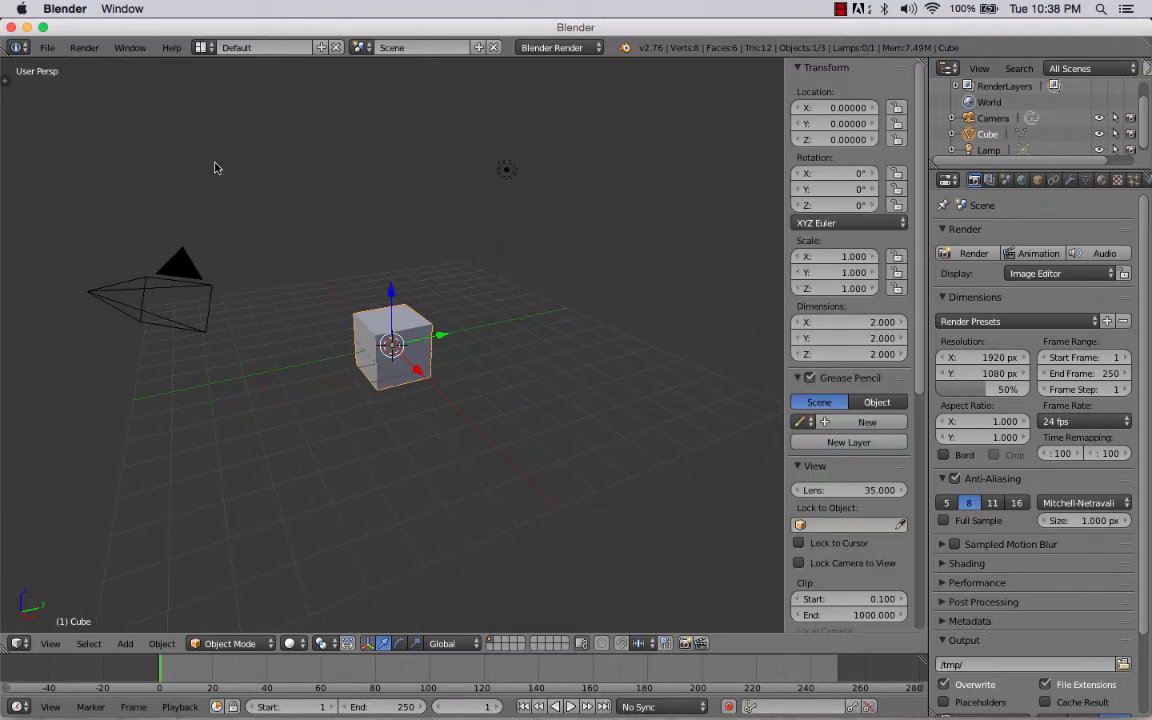
pyautogui.press('n')
pyautogui.press('t')
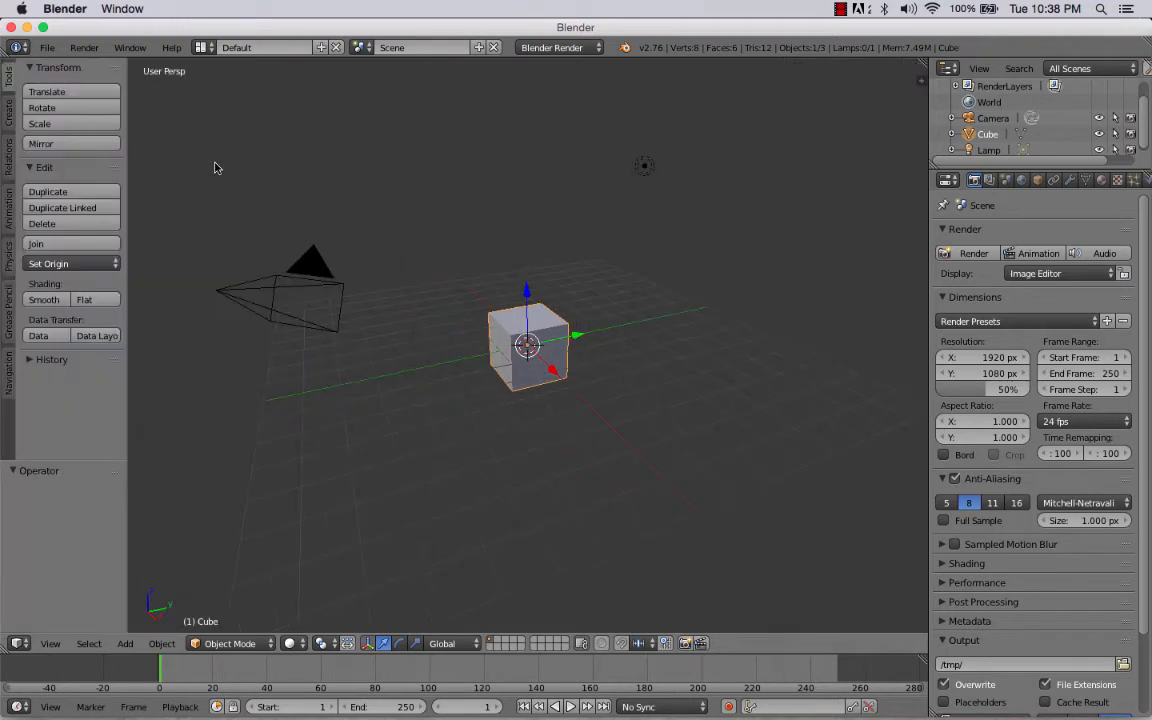
pyautogui.press('t')
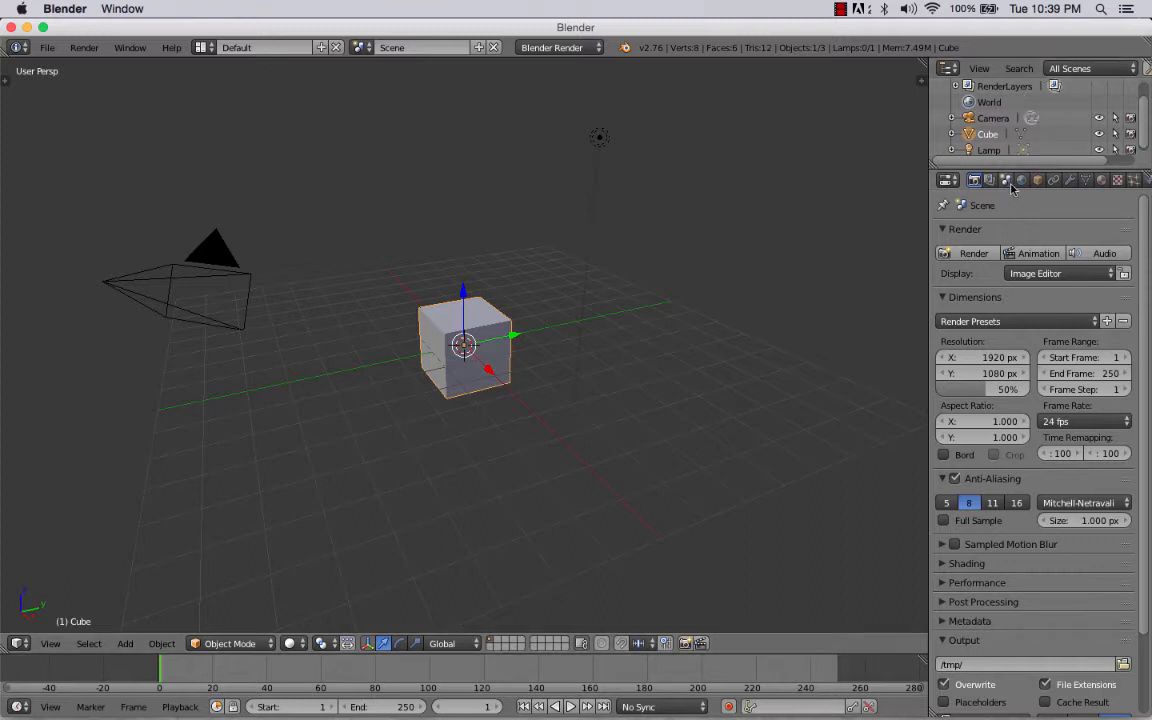
# Render the default cube scene to see its plain background, and return to the 3D view.
pyautogui.click(974, 254)
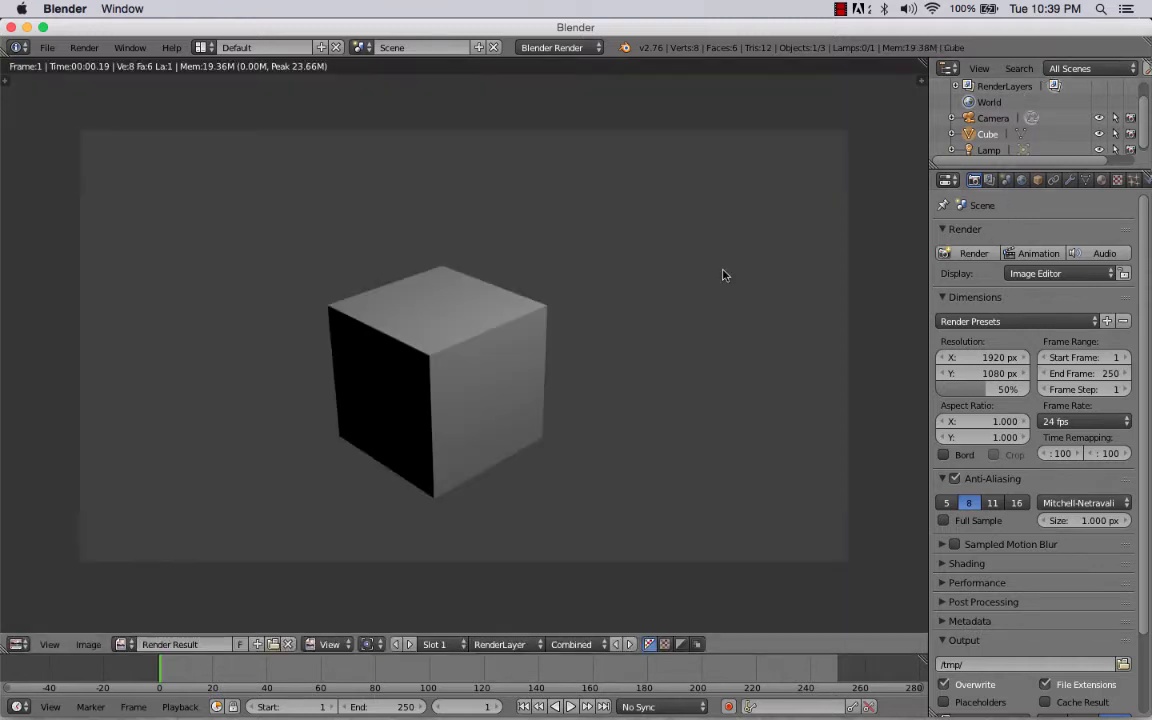
pyautogui.press('Escape')
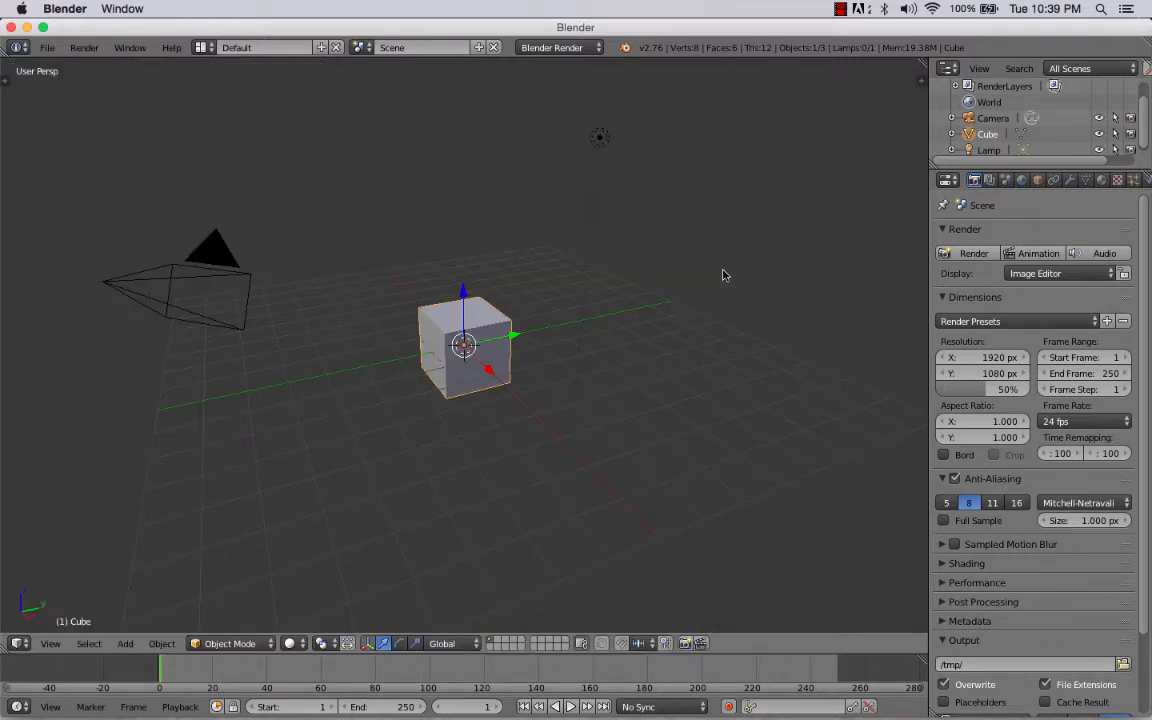
# Add a new texture to the world and set its type to Clouds.
pyautogui.click(1020, 180)
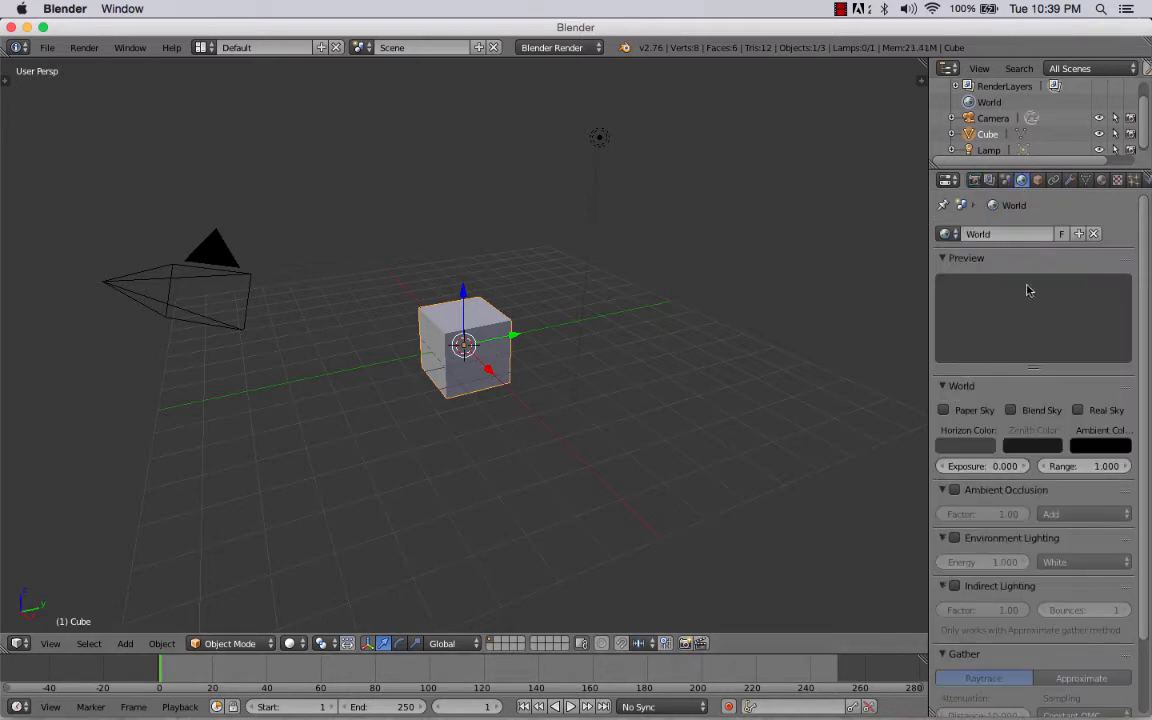
pyautogui.click(1117, 181)
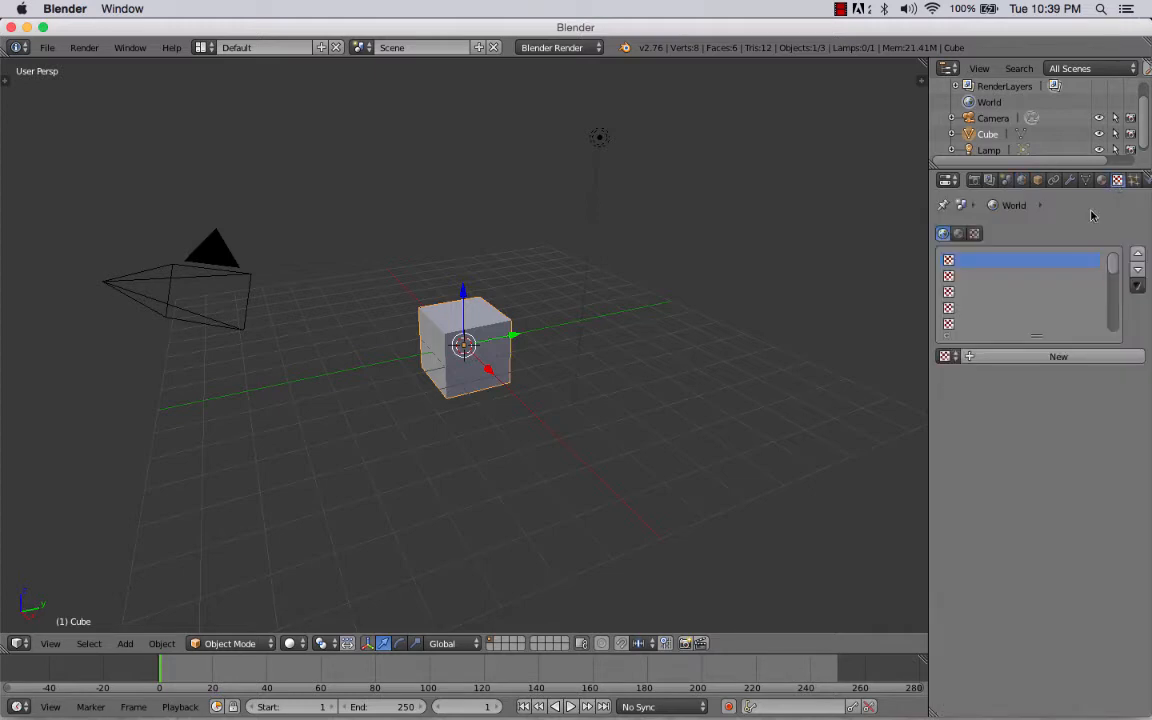
pyautogui.click(1060, 357)
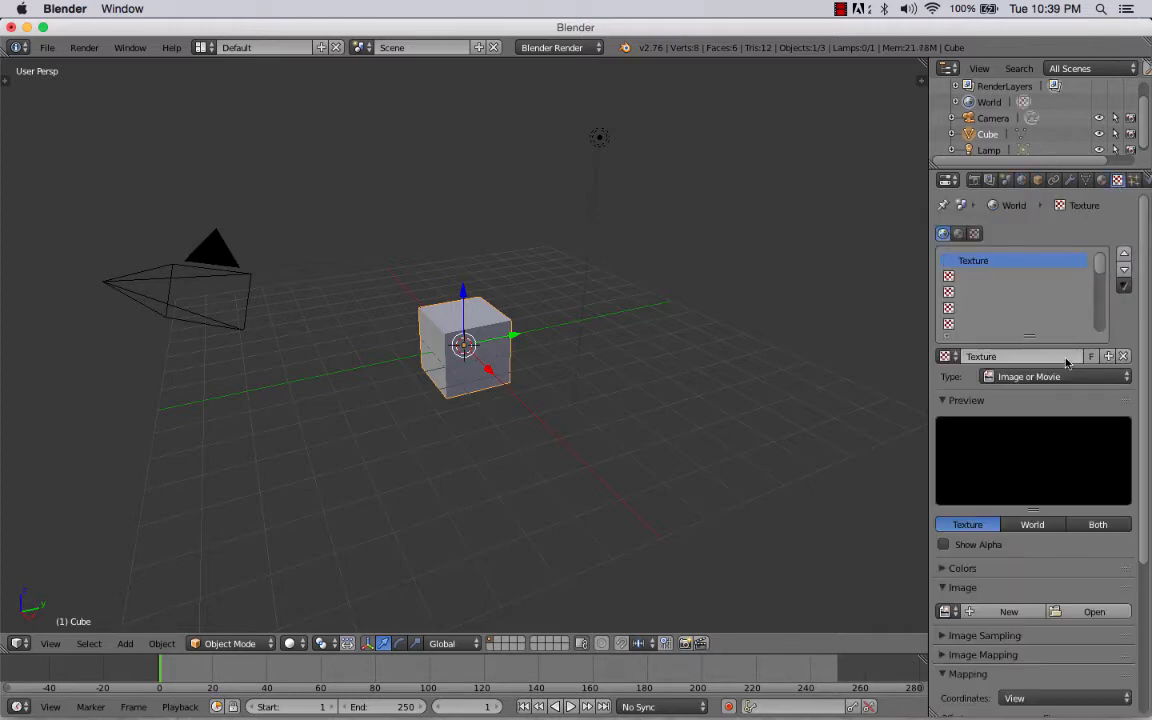
pyautogui.click(1125, 378)
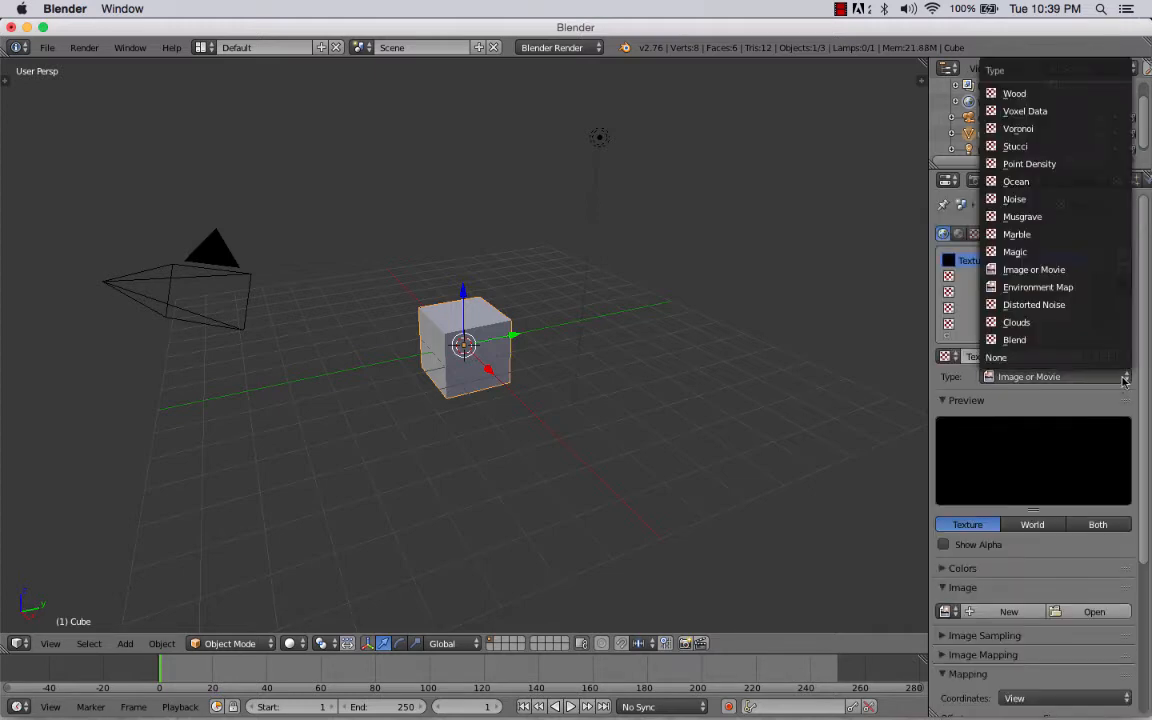
pyautogui.click(1063, 323)
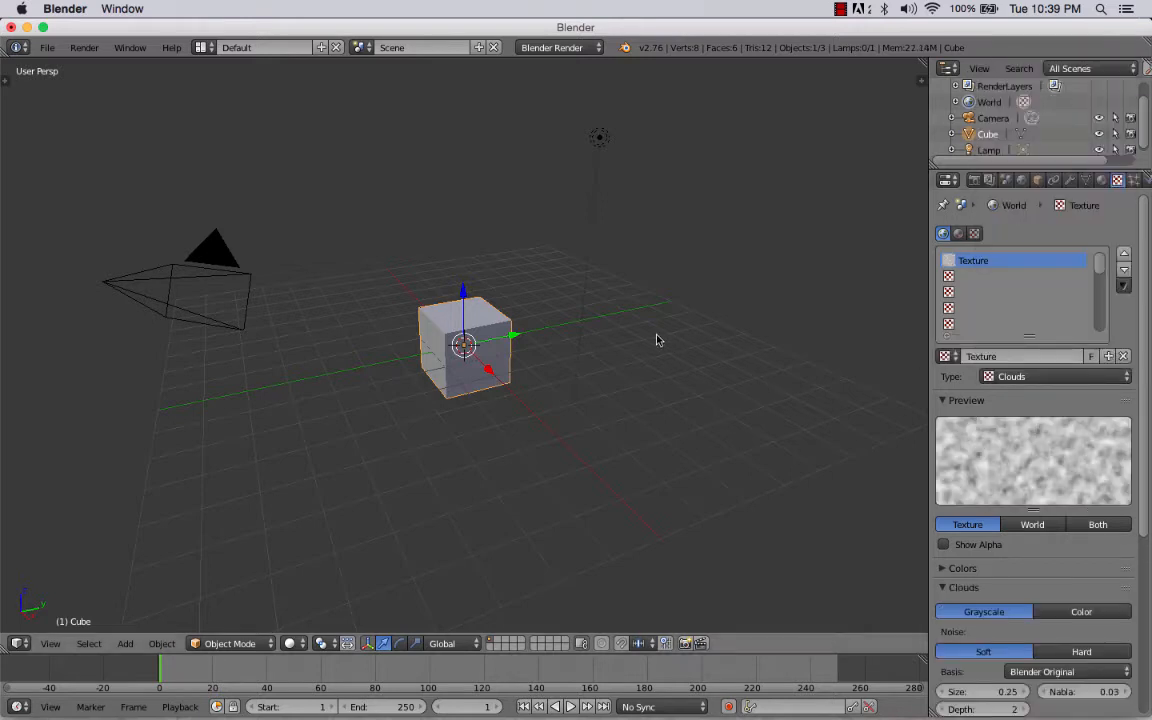
# Deselect all objects and render the scene to check the background with the clouds texture, returning to the 3D view.
pyautogui.press('a')
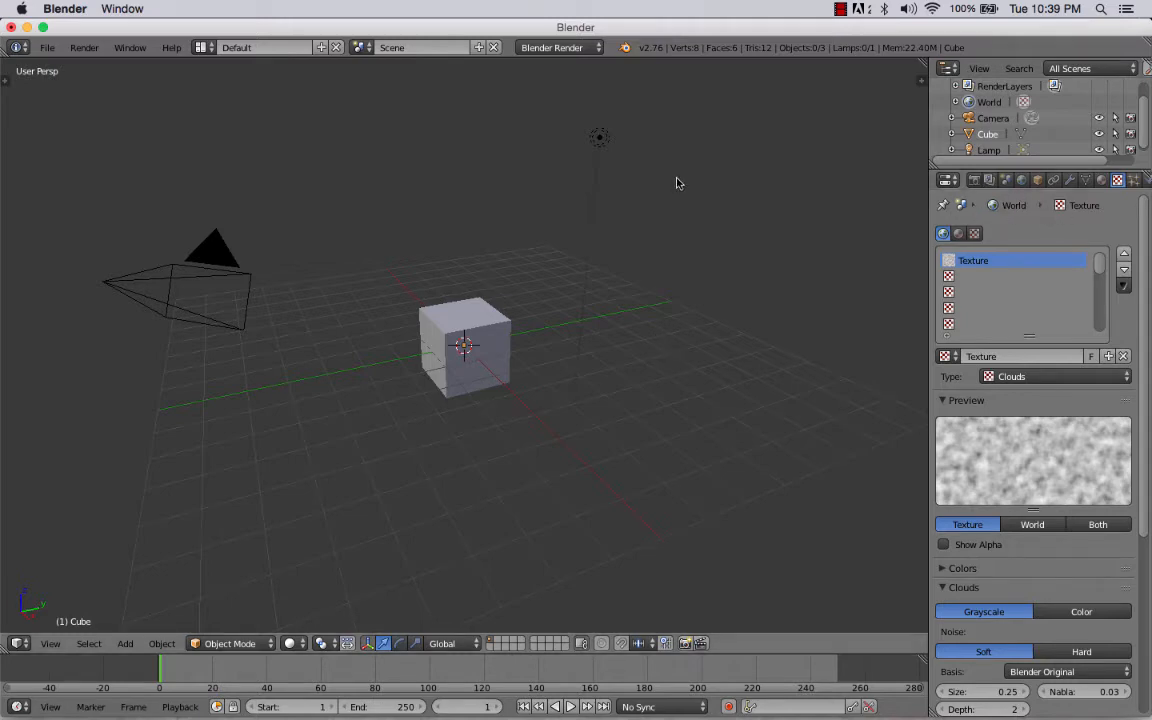
pyautogui.press('F12')
pyautogui.press('F12')
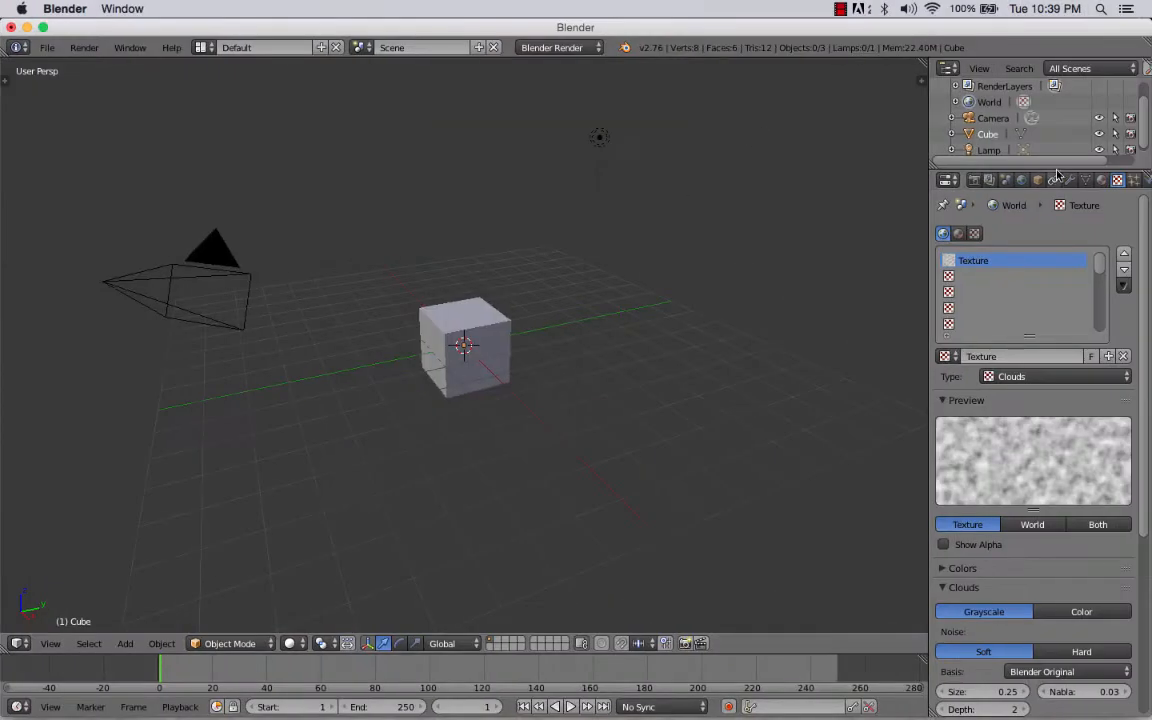
pyautogui.click(974, 180)
pyautogui.click(973, 253)
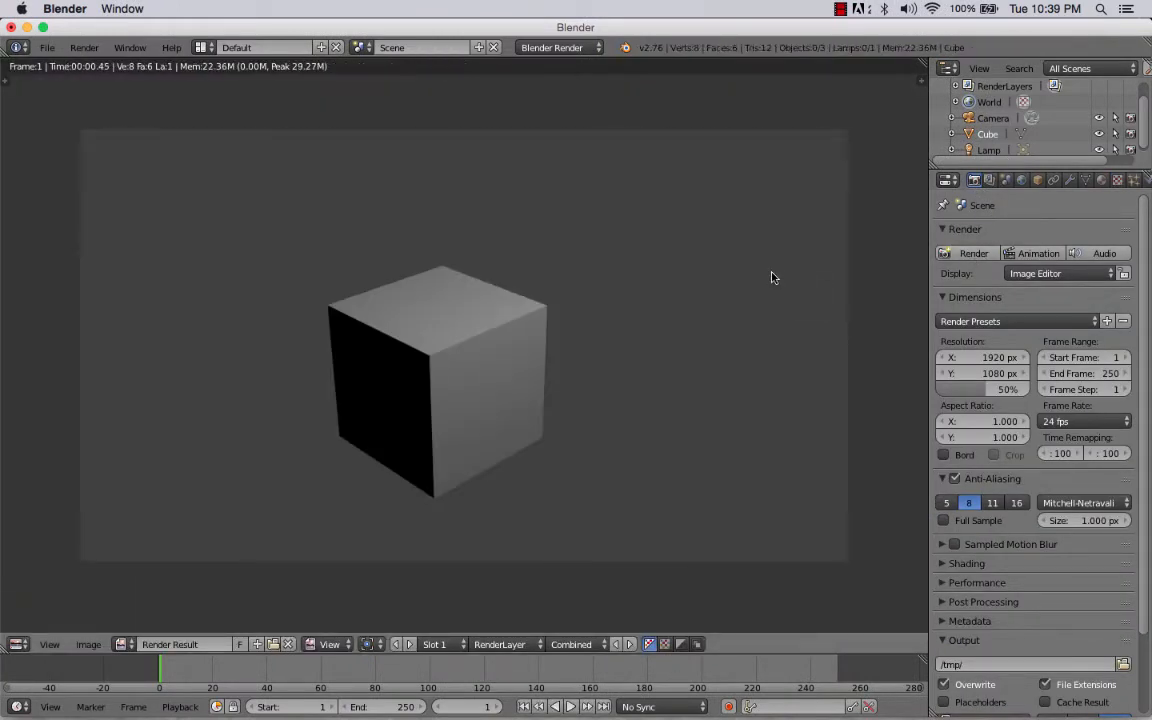
pyautogui.press('Escape')
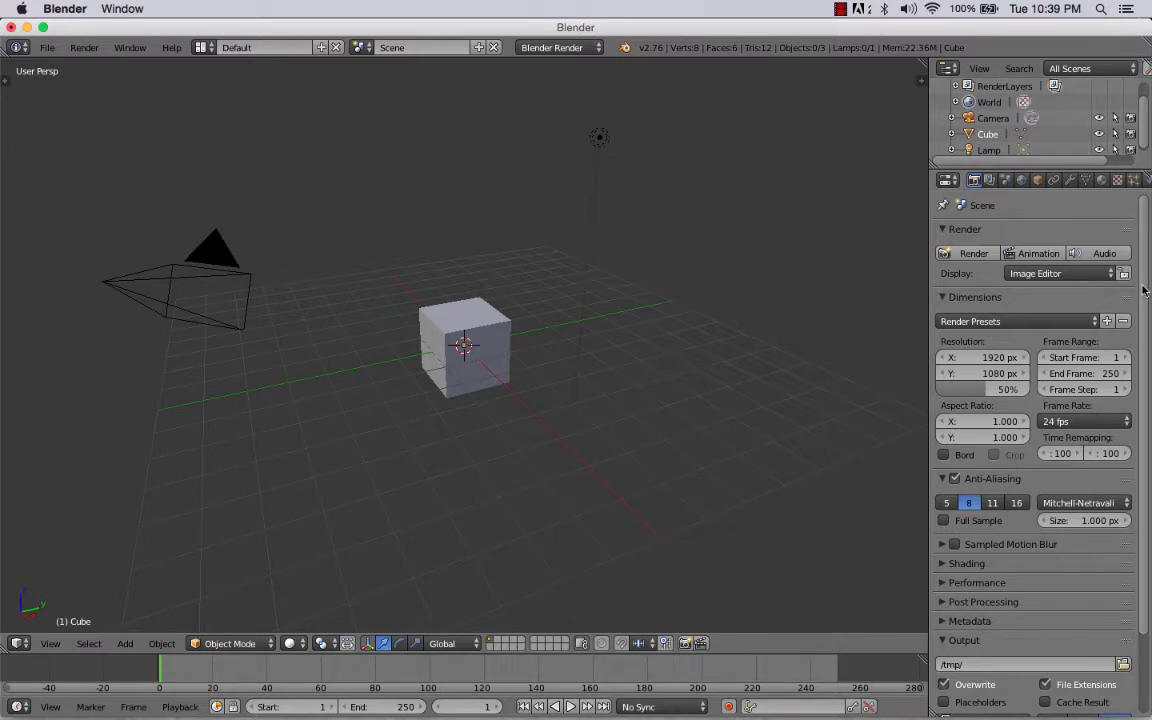
# Set the world texture's preview to Both and enable its Horizon influence.
pyautogui.scroll(-4, 1145, 290)
pyautogui.scroll(4, 1147, 288)
pyautogui.click(1117, 180)
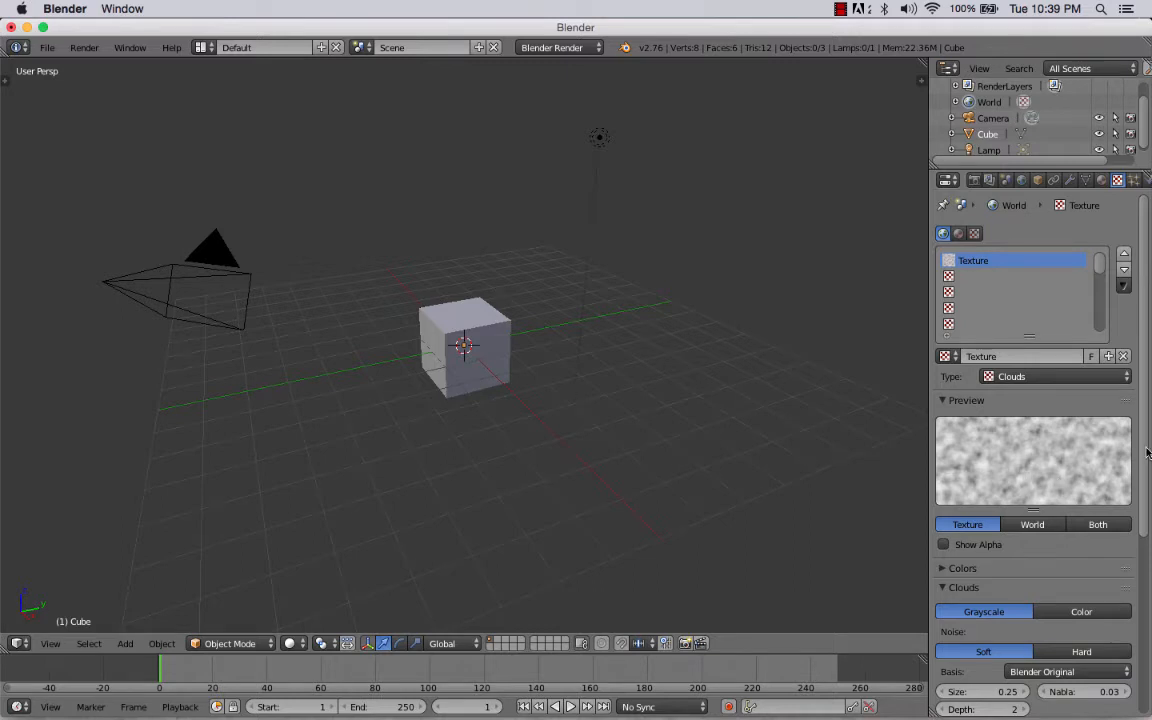
pyautogui.scroll(-1, 1147, 453)
pyautogui.click(1023, 492)
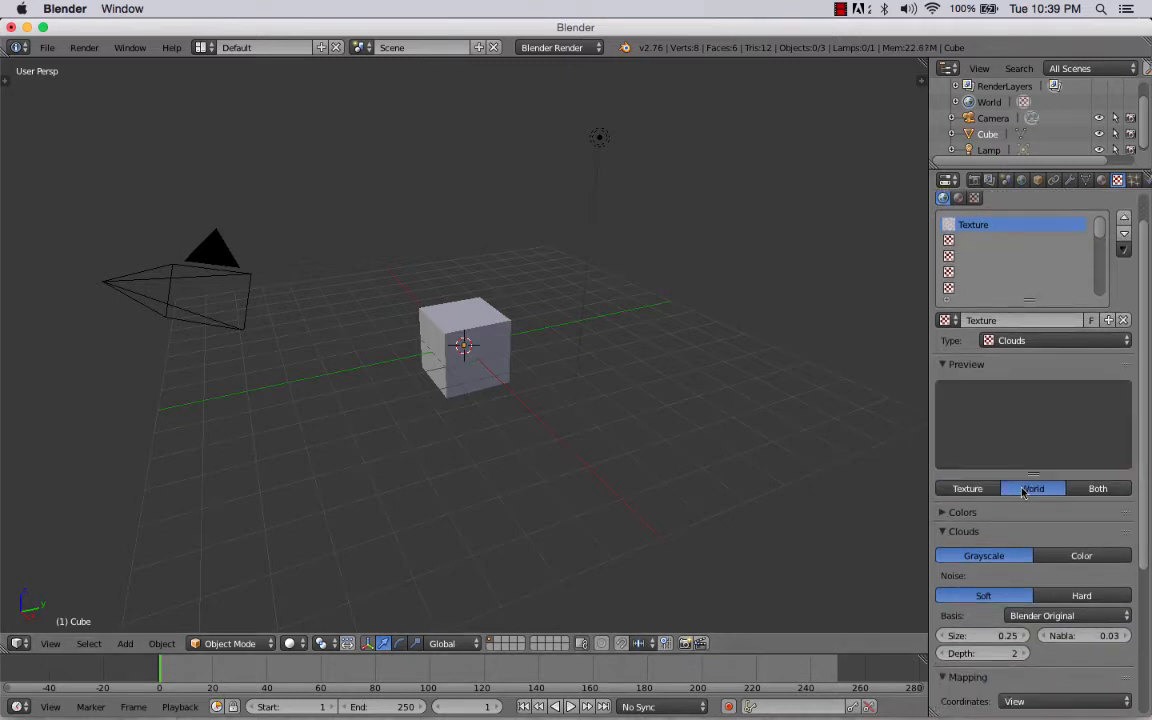
pyautogui.click(970, 489)
pyautogui.click(1095, 489)
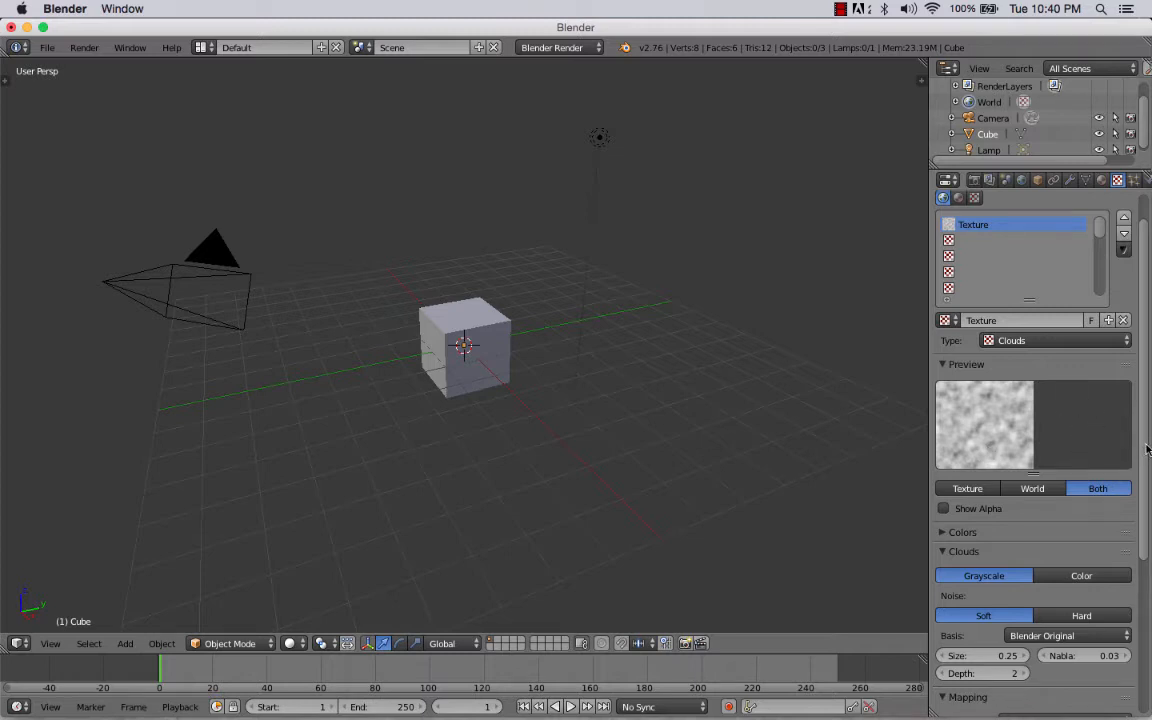
pyautogui.moveTo(1145, 450); pyautogui.dragTo(1137, 640)
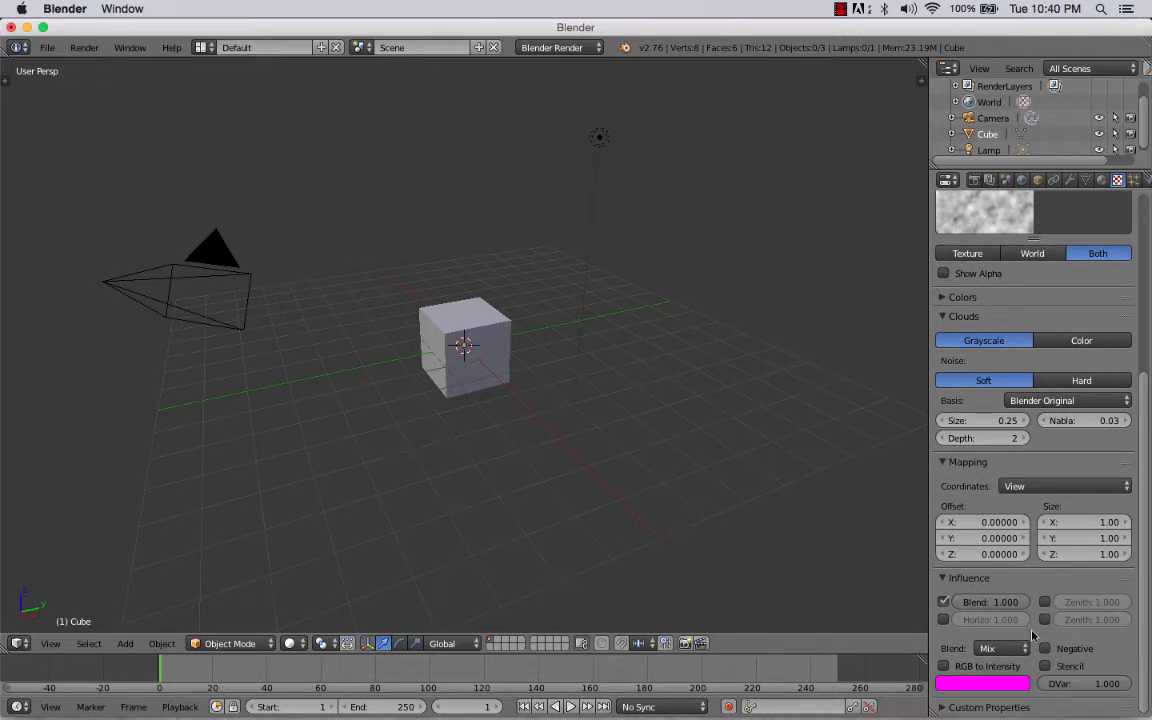
pyautogui.click(943, 620)
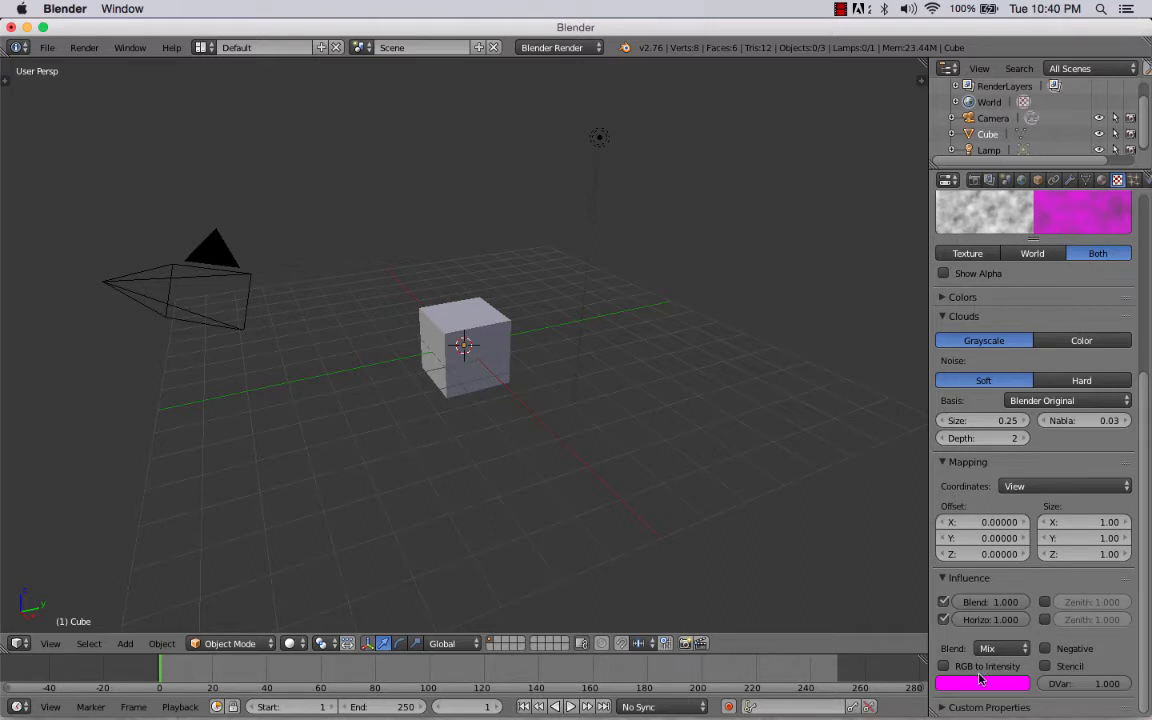
# Render the scene to check the clouds texture on the horizon, and close the render result.
pyautogui.scroll(5, 1025, 345)
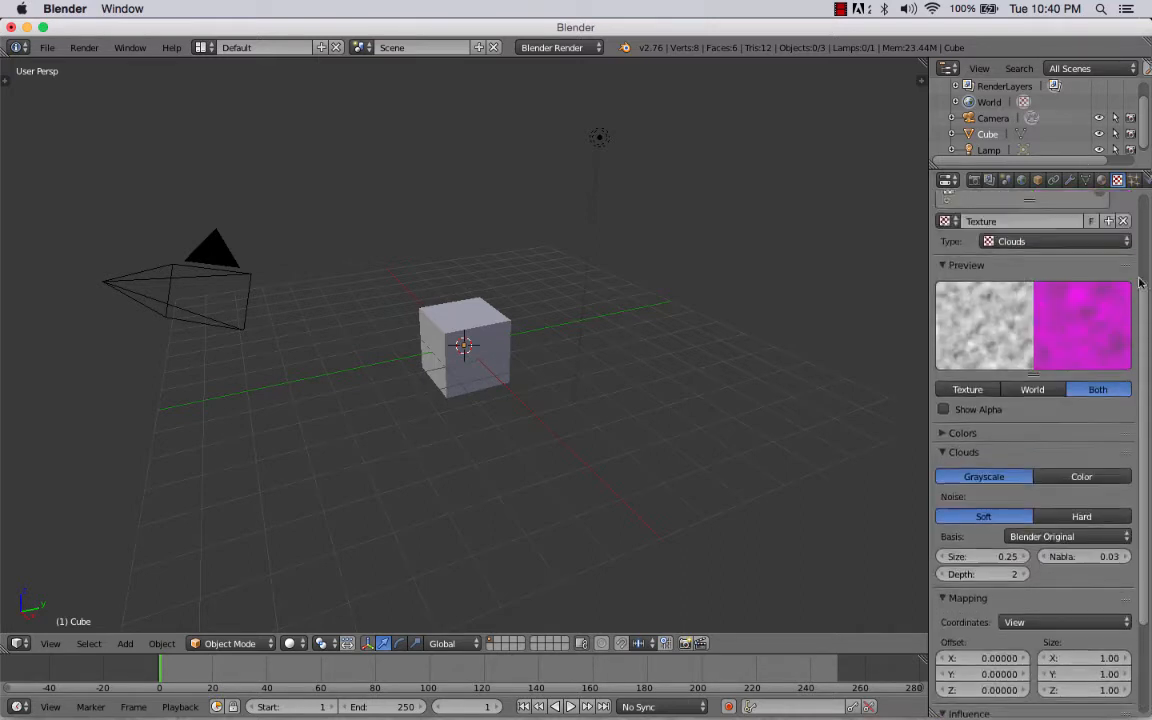
pyautogui.click(973, 179)
pyautogui.click(950, 253)
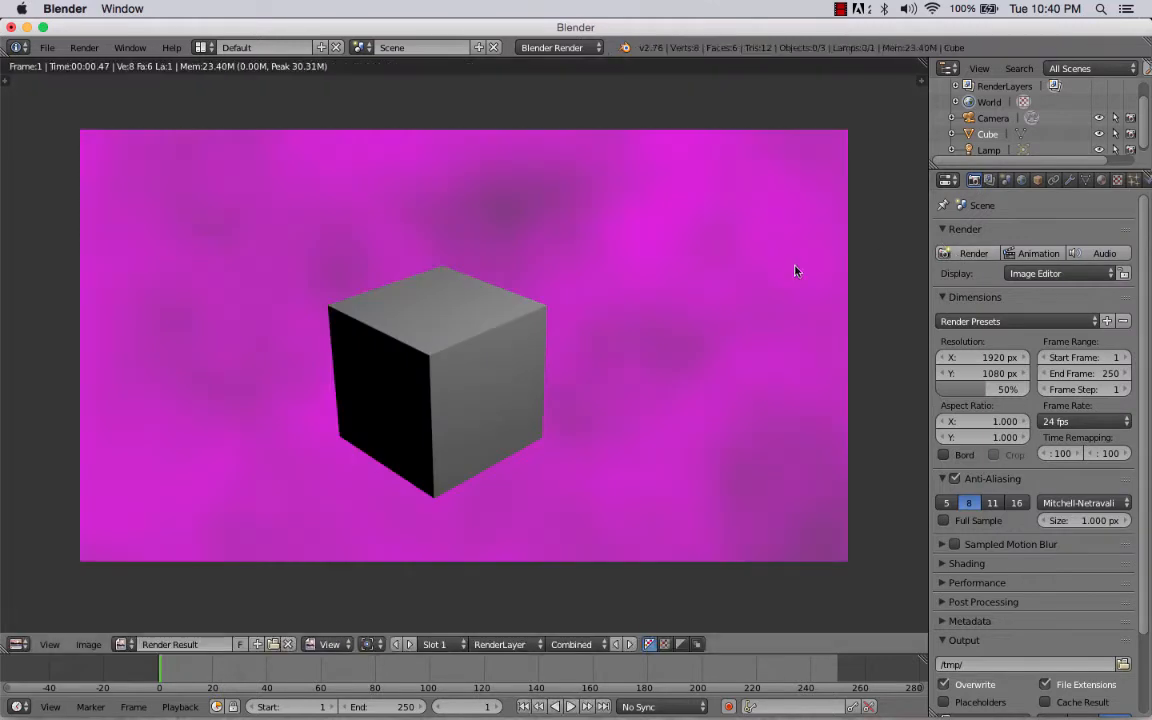
pyautogui.press('Escape')
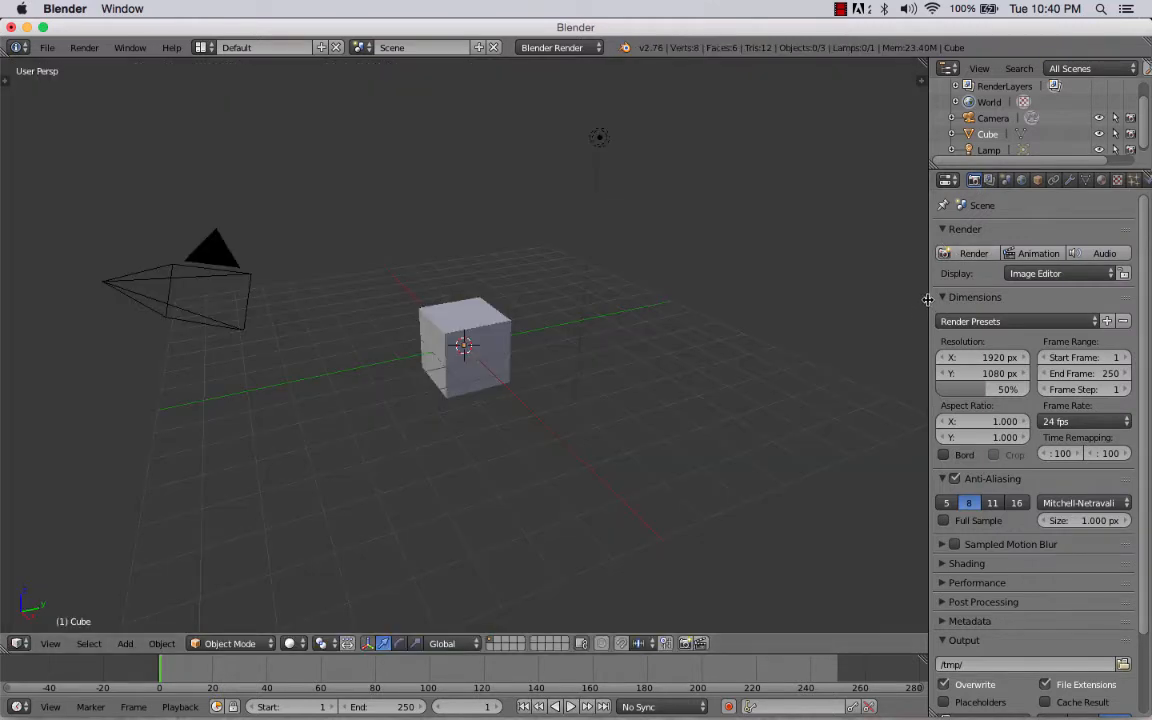
# Change the world texture's type to Image or Movie and widen the properties editor slightly.
pyautogui.scroll(-2, 1131, 320)
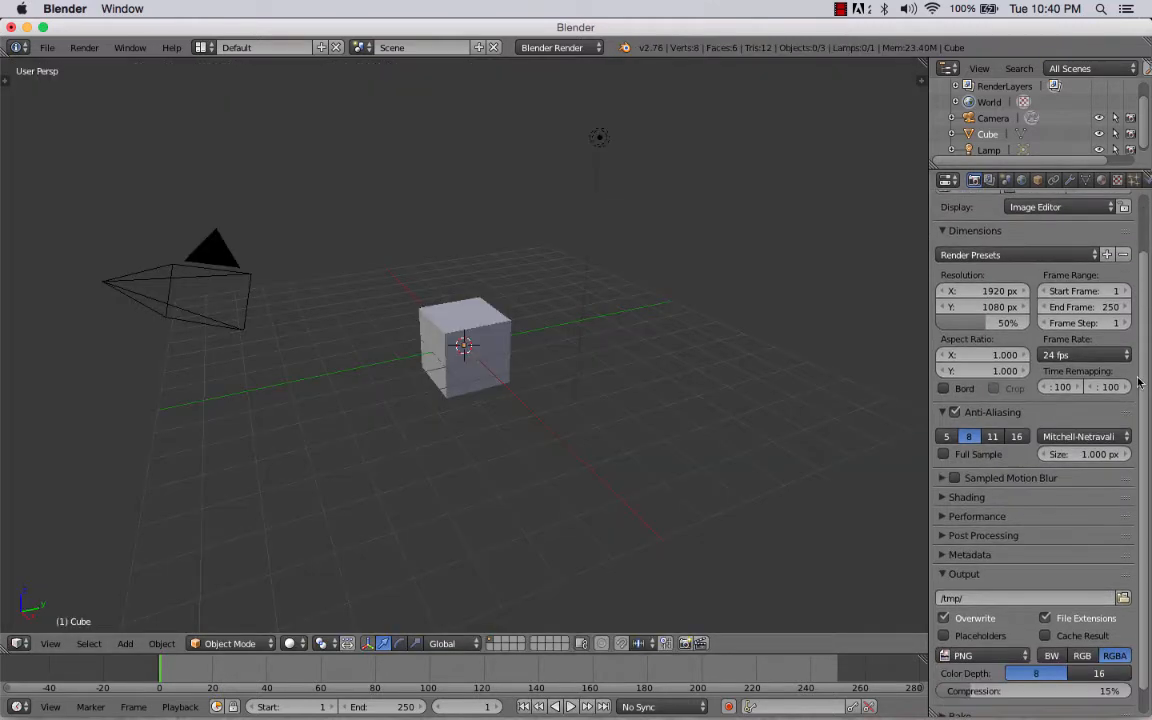
pyautogui.scroll(2, 1138, 300)
pyautogui.click(1117, 181)
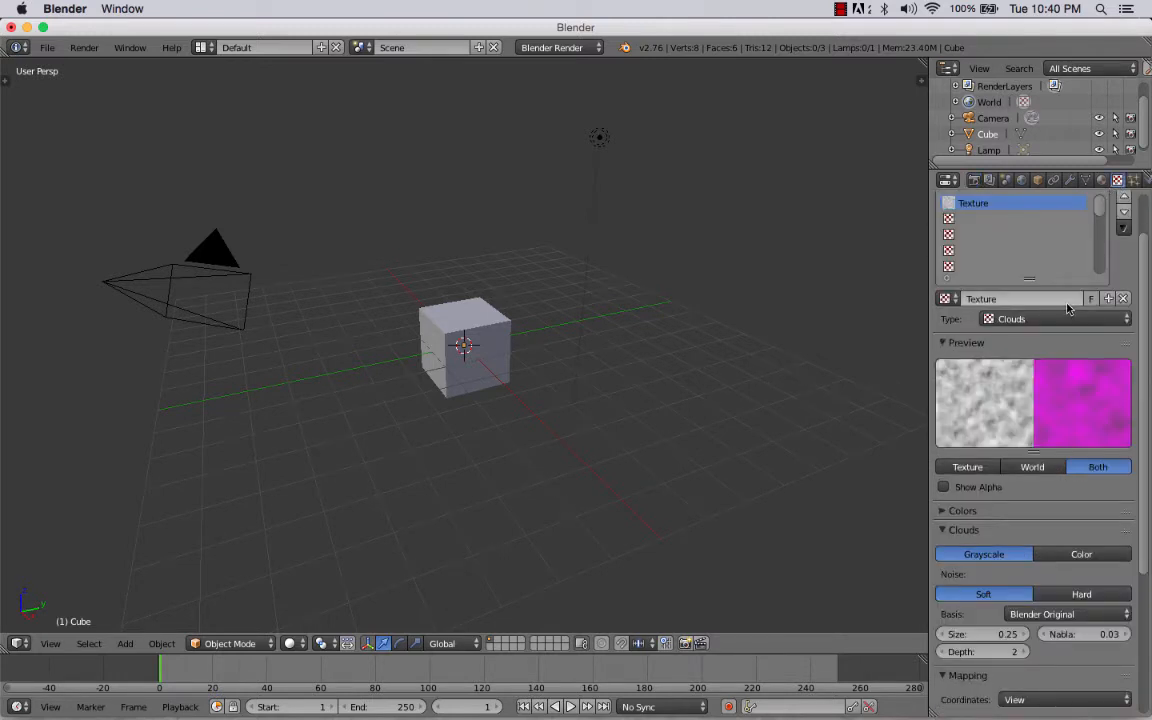
pyautogui.click(1128, 320)
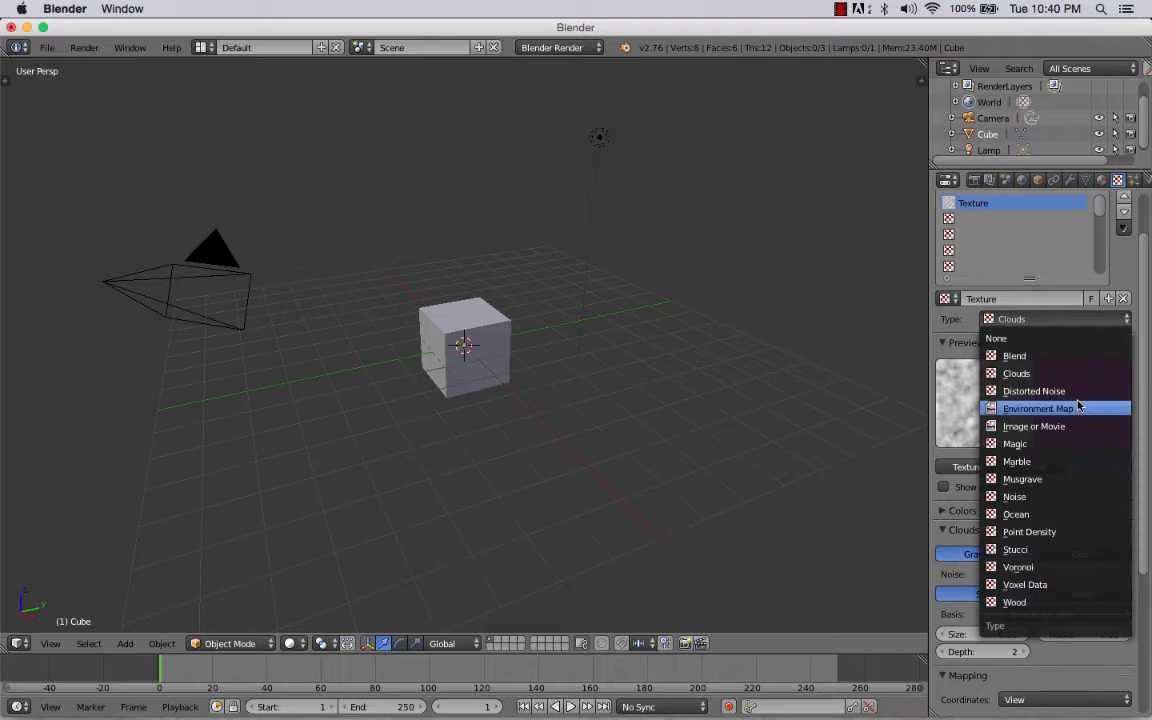
pyautogui.click(1062, 426)
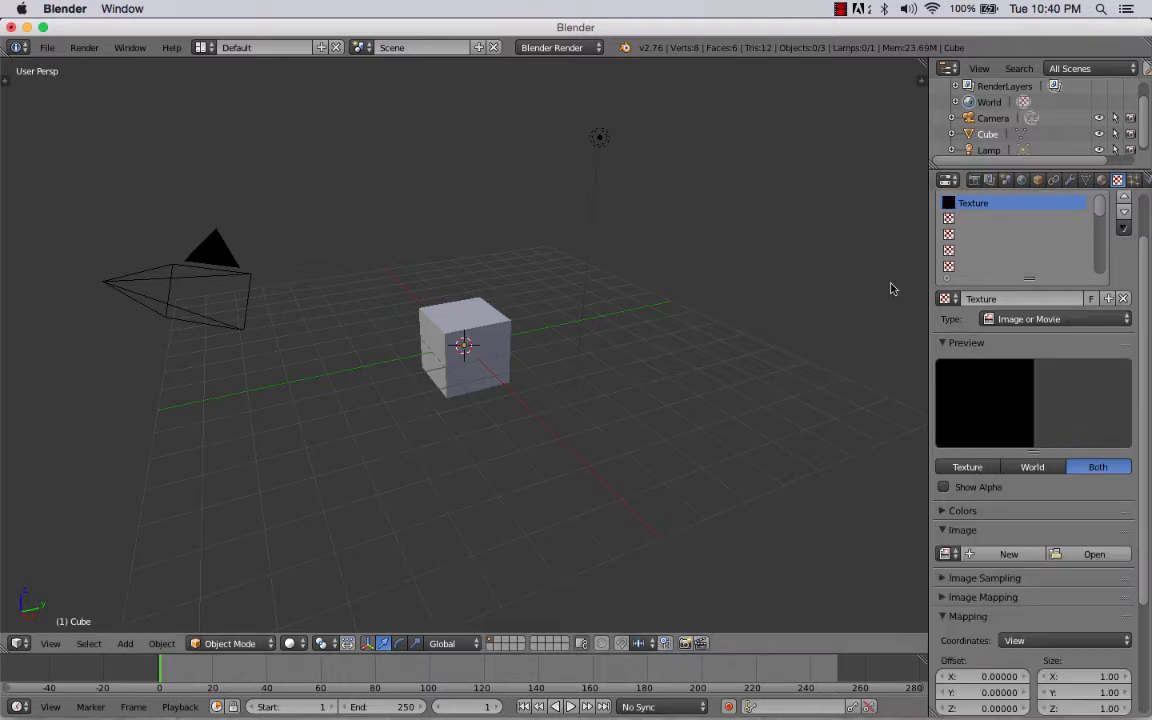
pyautogui.moveTo(928, 301); pyautogui.dragTo(901, 301)
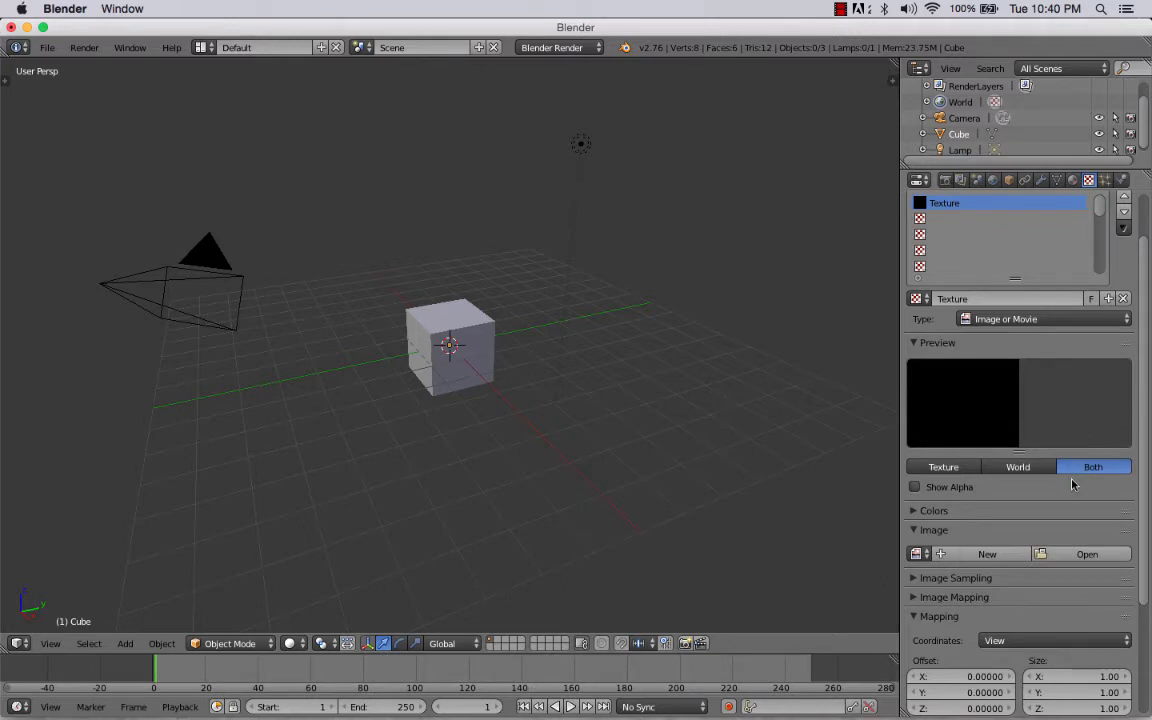
# Load table-scaled.JPG from the Photos/Temp folder on the MEDIA drive as the world texture's image.
pyautogui.click(1092, 554)
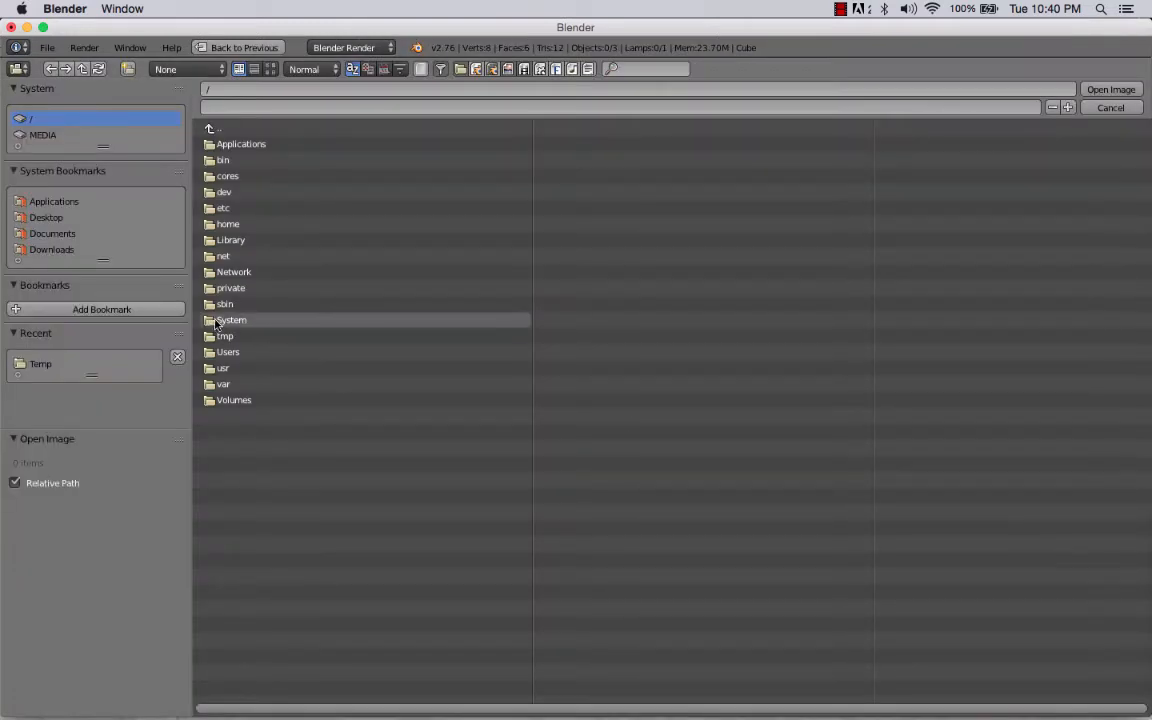
pyautogui.click(41, 136)
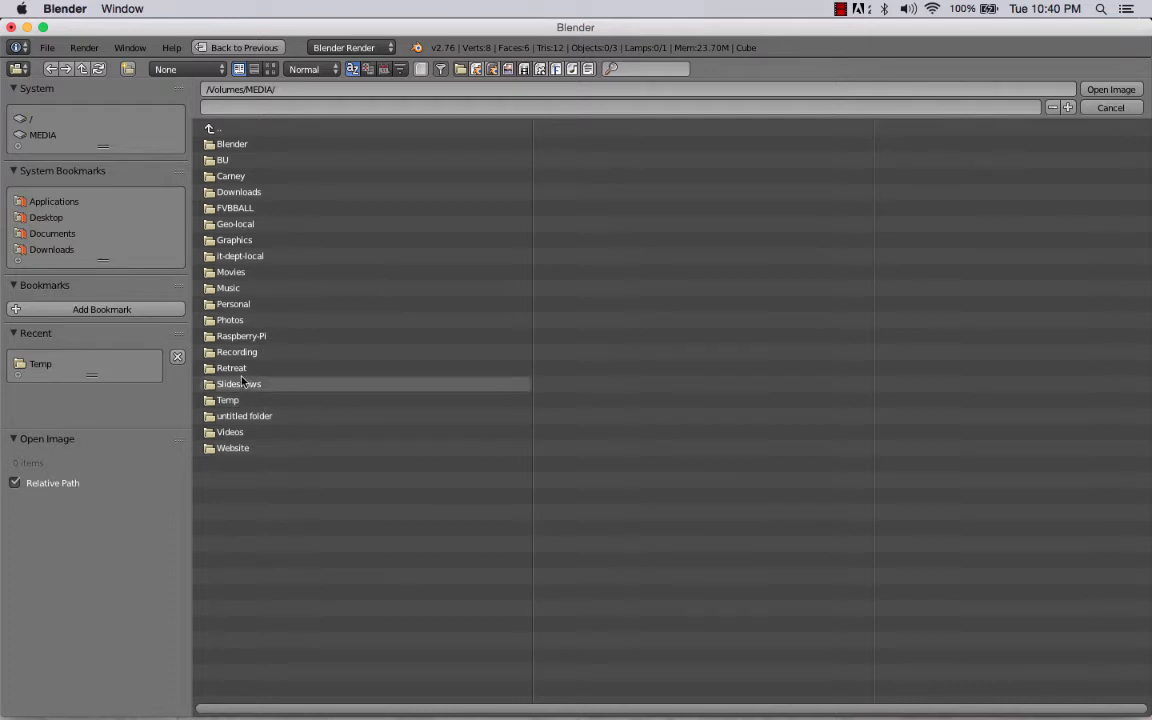
pyautogui.click(237, 326)
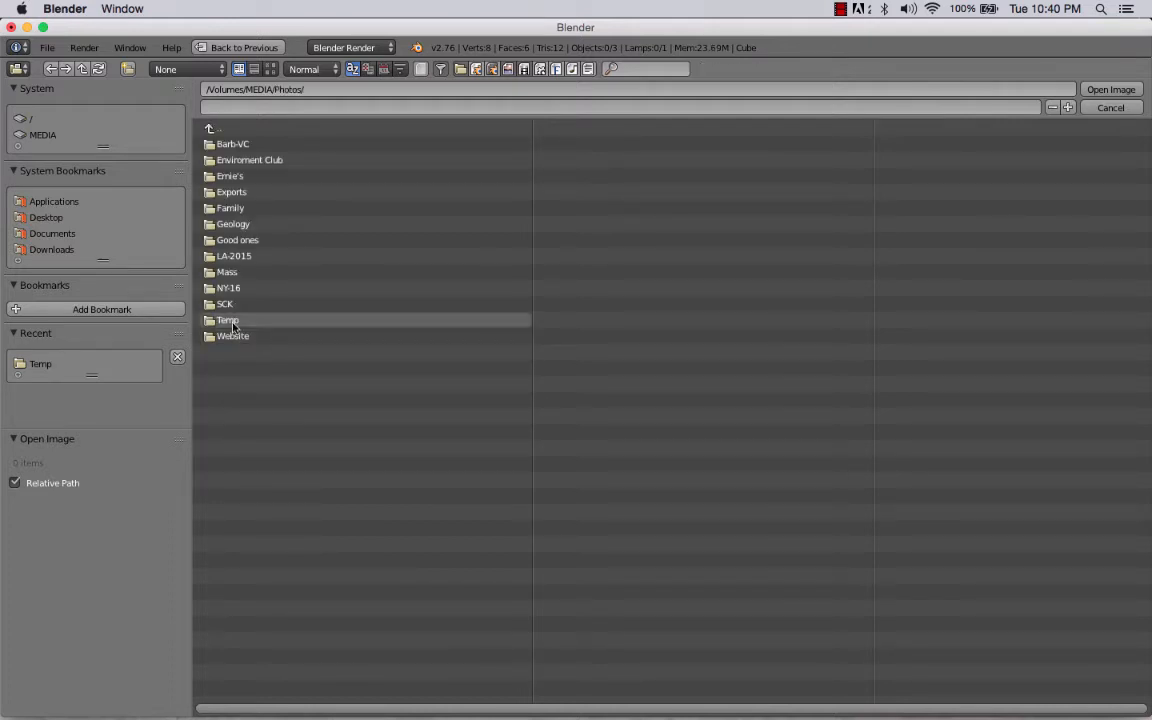
pyautogui.click(240, 325)
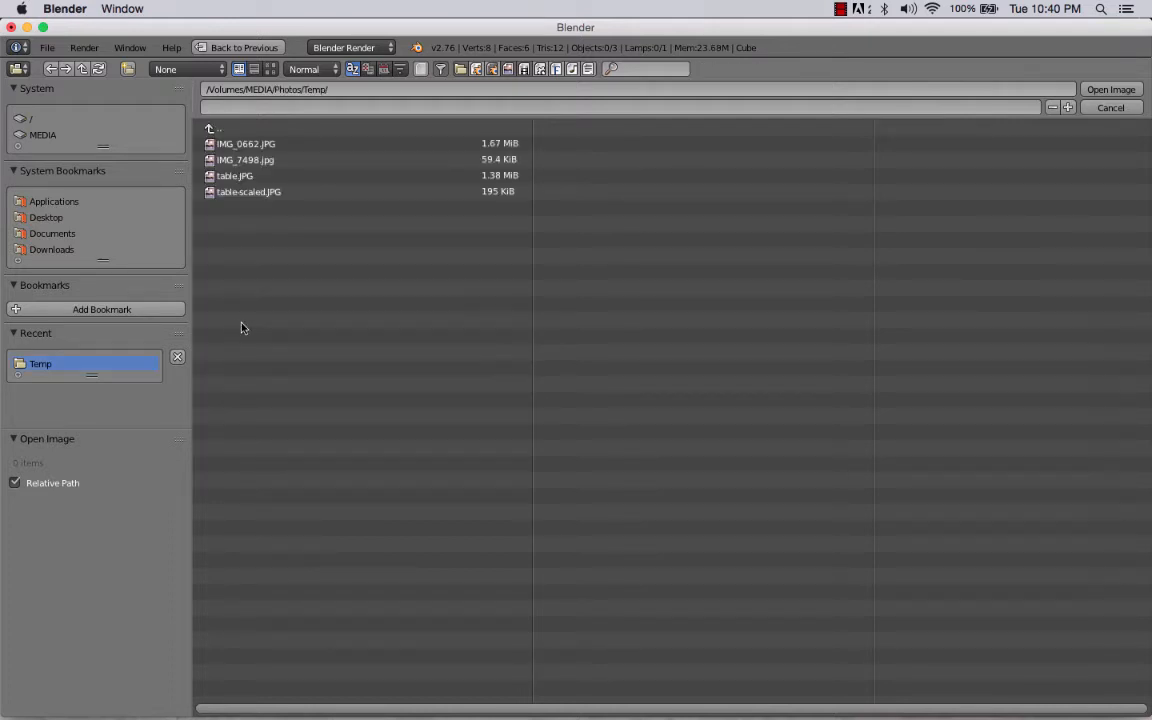
pyautogui.doubleClick(255, 192)
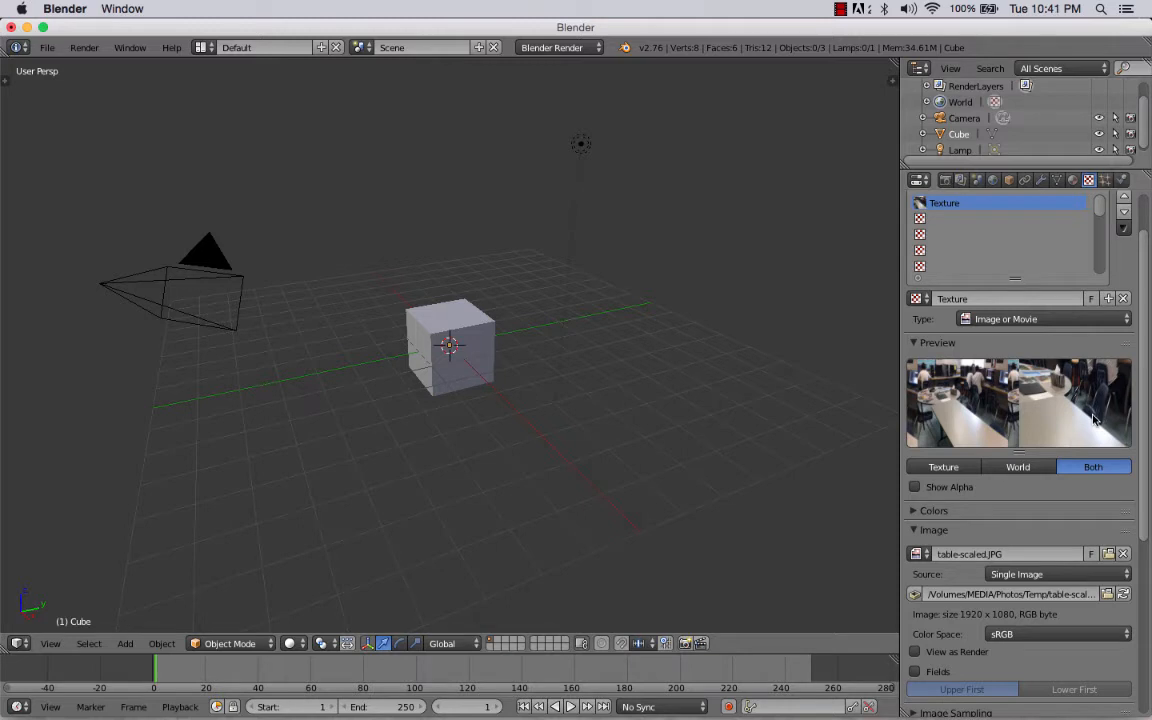
# Render the scene to check the table photo behind the cube.
pyautogui.click(946, 181)
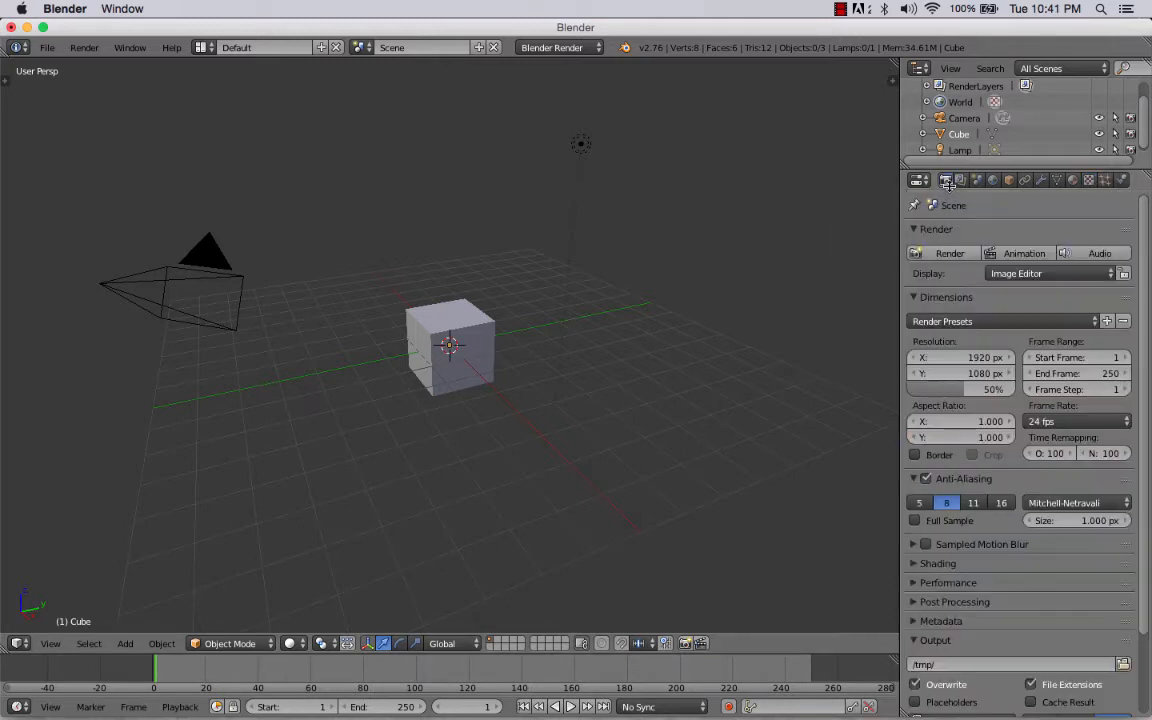
pyautogui.click(949, 253)
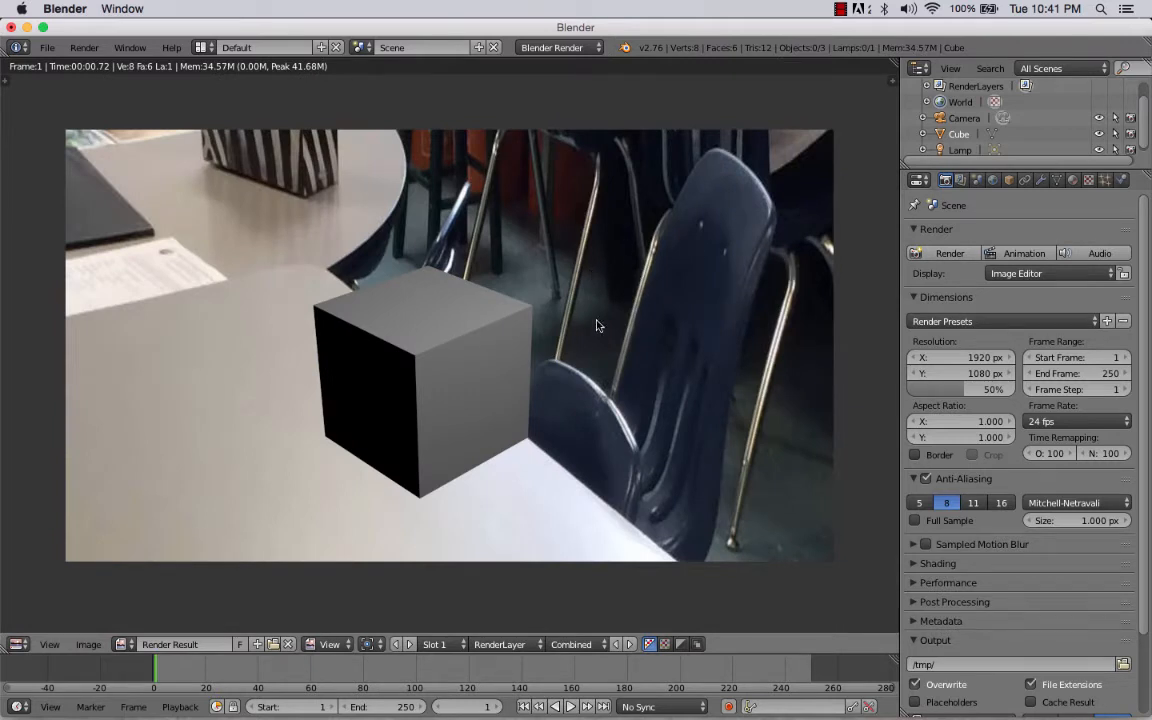
# Close the render result and set the world texture's mapping Size X to 1.8.
pyautogui.press('Escape')
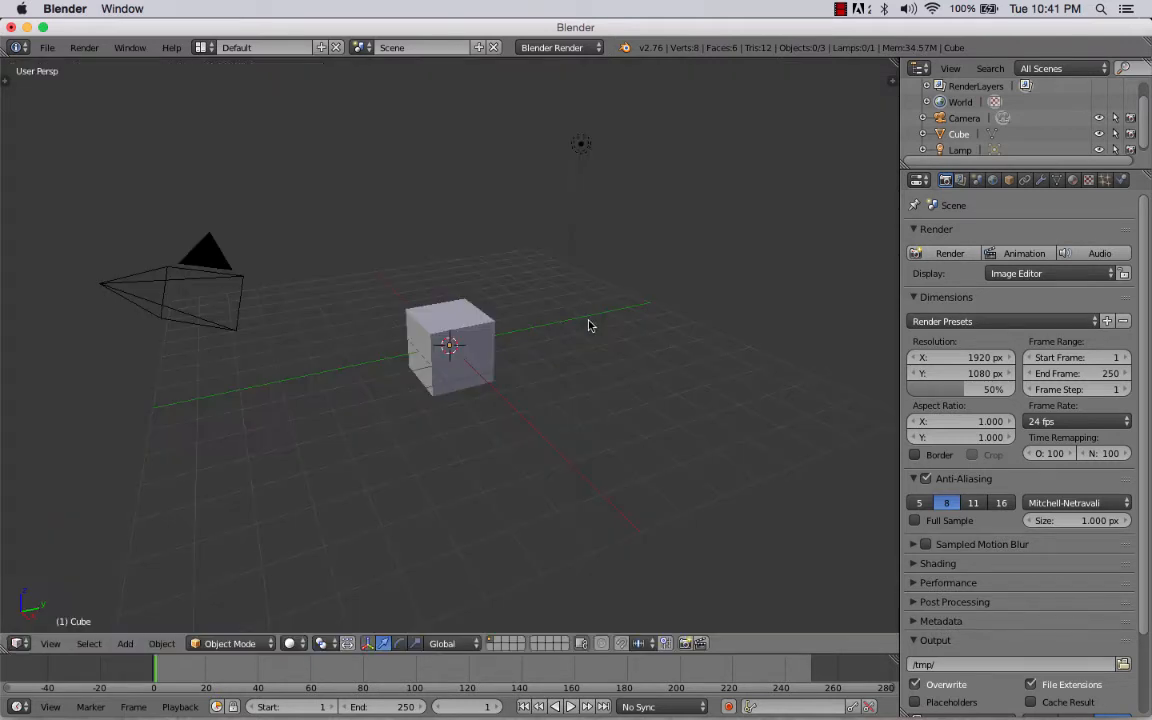
pyautogui.click(1088, 180)
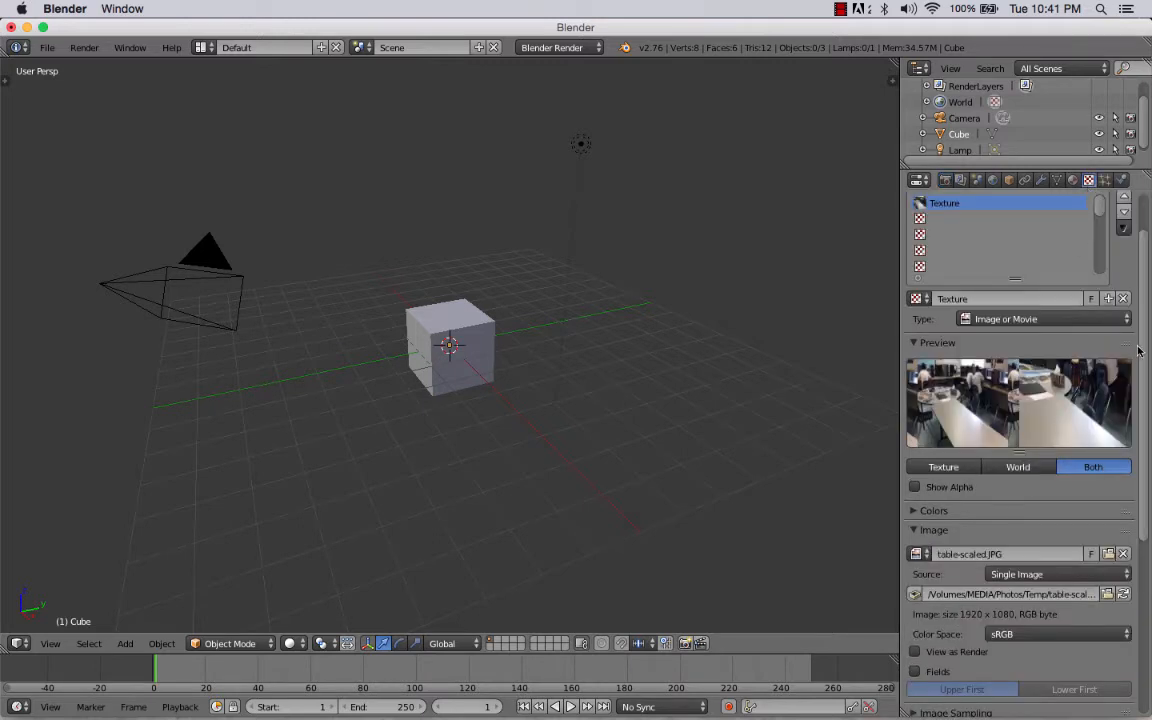
pyautogui.scroll(-5, 1050, 400)
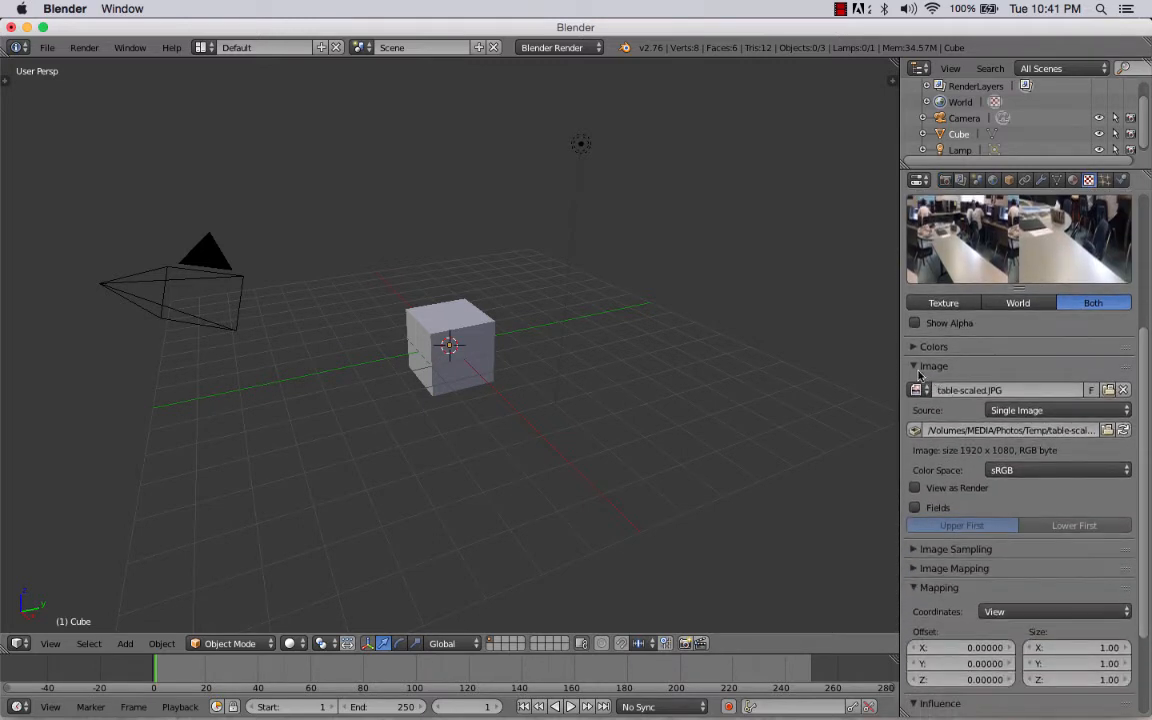
pyautogui.click(915, 367)
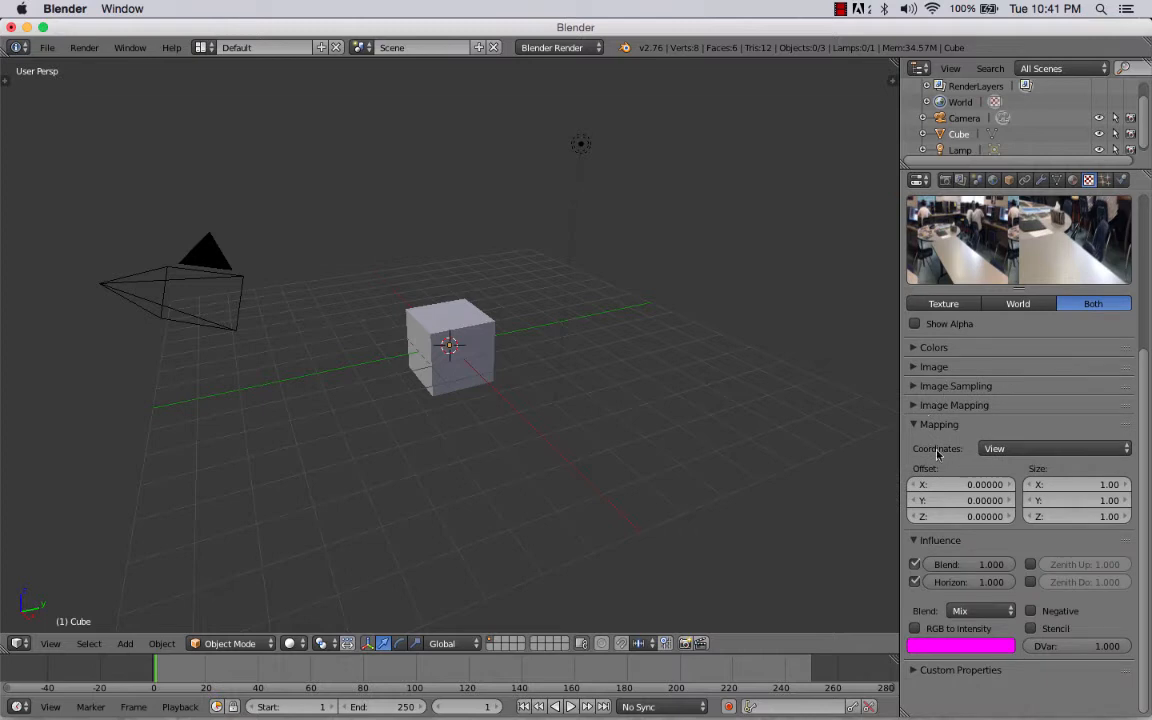
pyautogui.click(1104, 486)
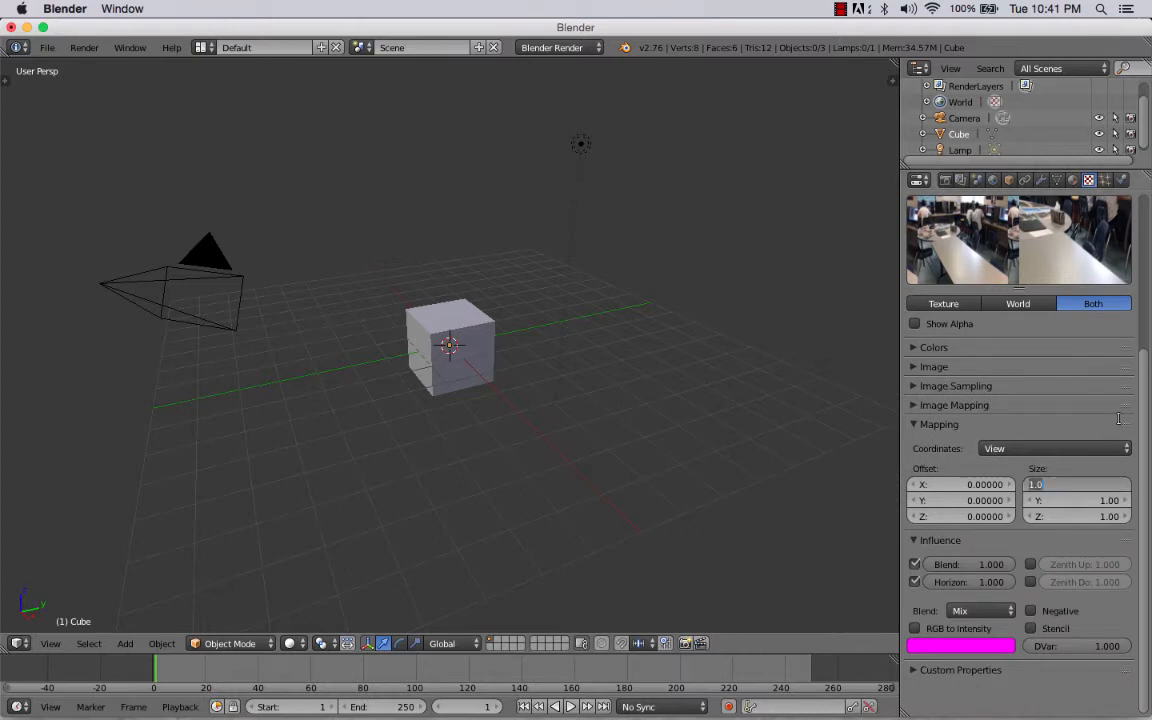
pyautogui.write('1.8')
pyautogui.press('Return')
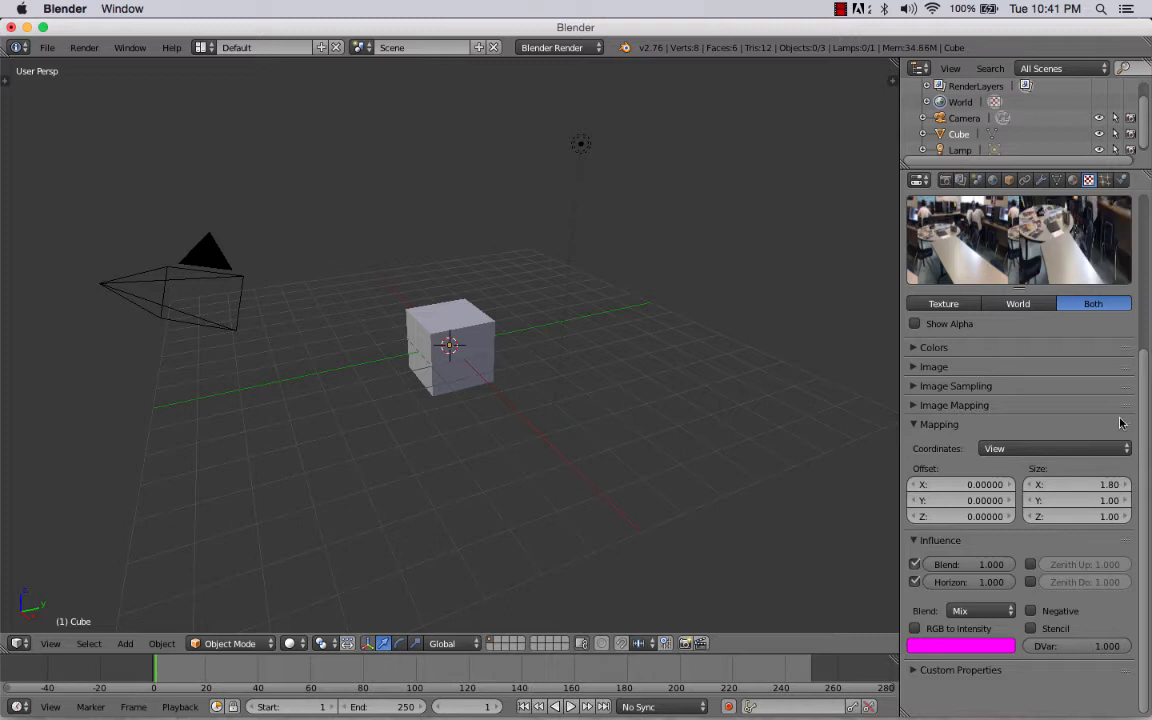
# Set the world texture's mapping Size Y to 2.
pyautogui.click(1078, 500)
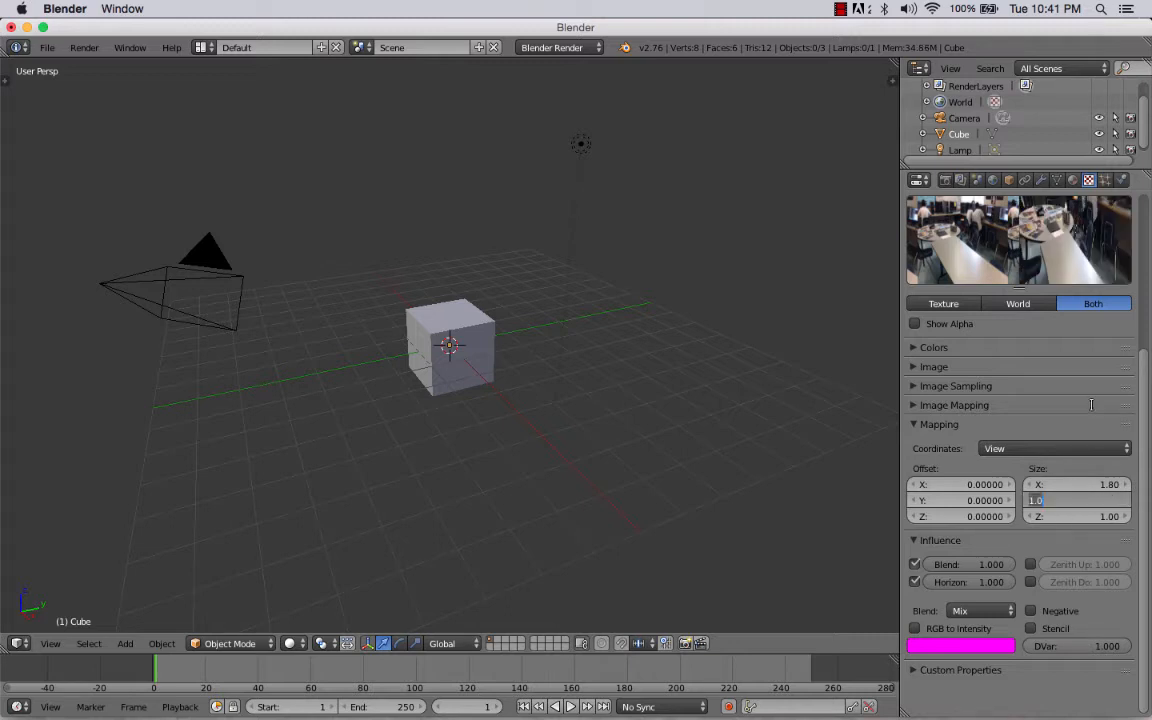
pyautogui.write('1.8')
pyautogui.press('Return')
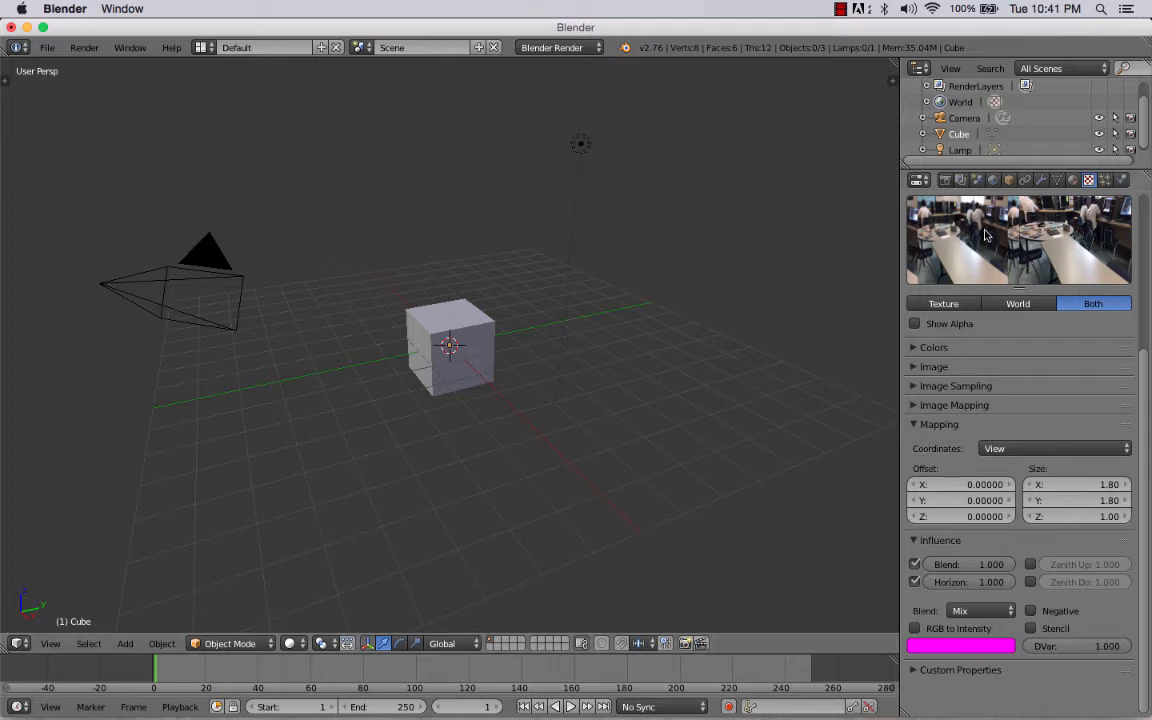
pyautogui.click(1106, 503)
pyautogui.write('2')
pyautogui.press('Return')
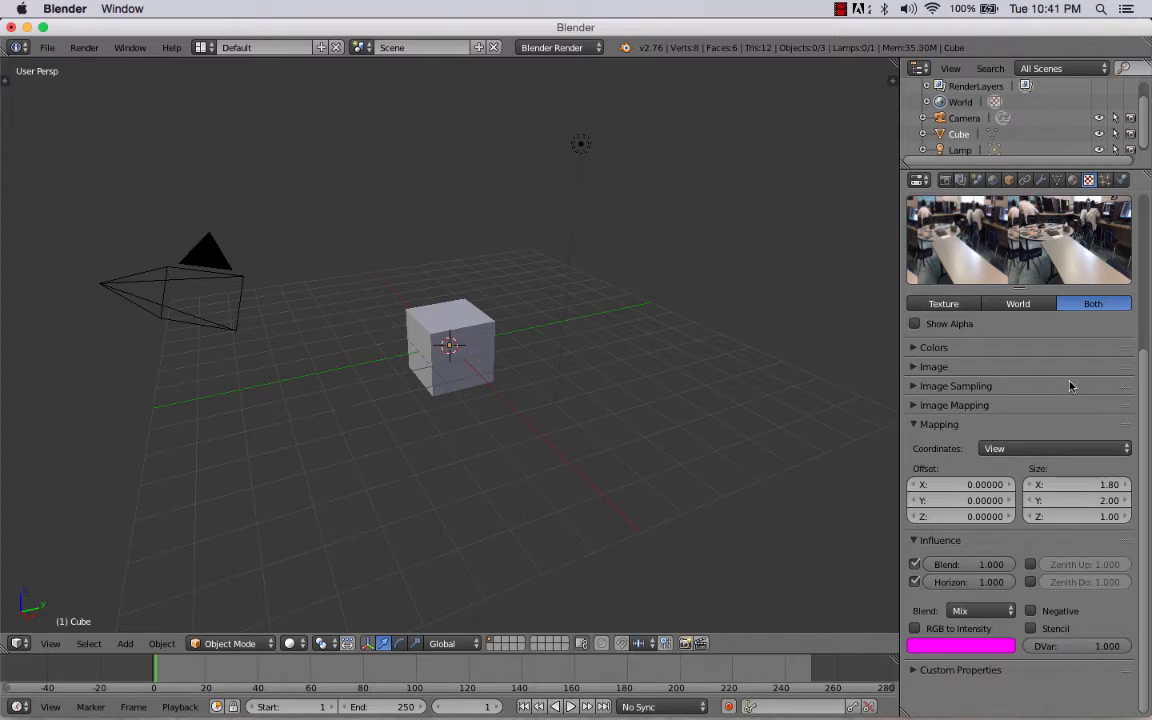
# Render the scene to check the rescaled table photo behind the cube, and close the render result.
pyautogui.click(945, 180)
pyautogui.click(950, 253)
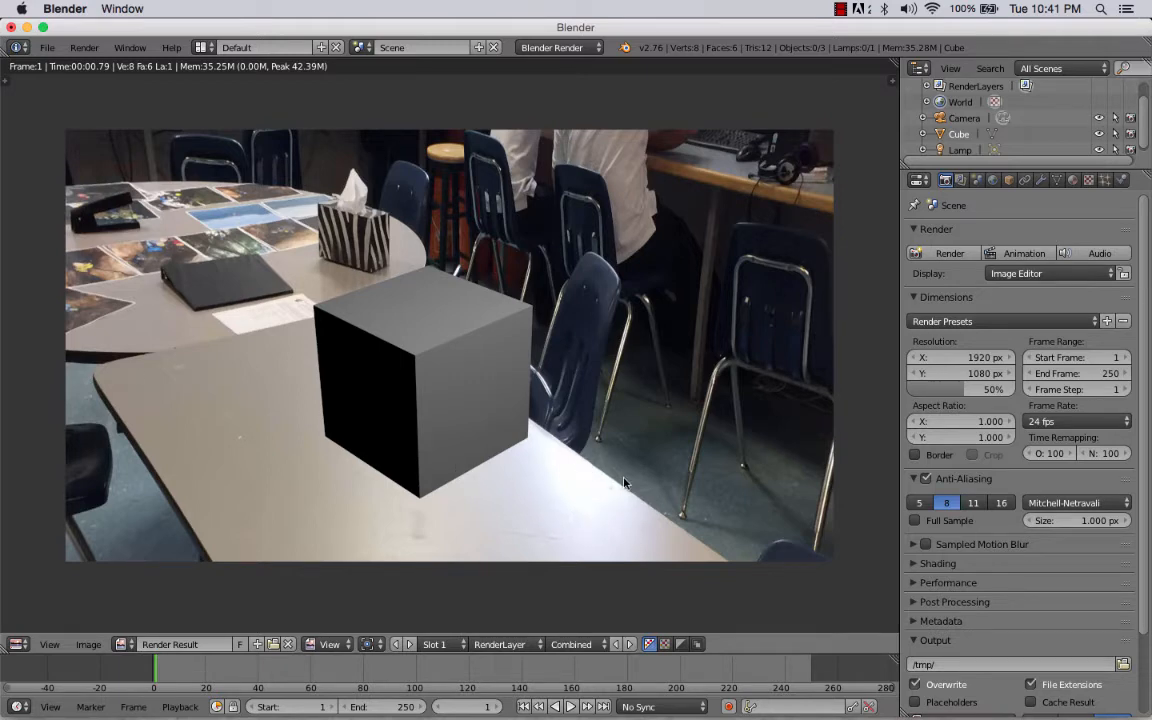
pyautogui.press('Escape')
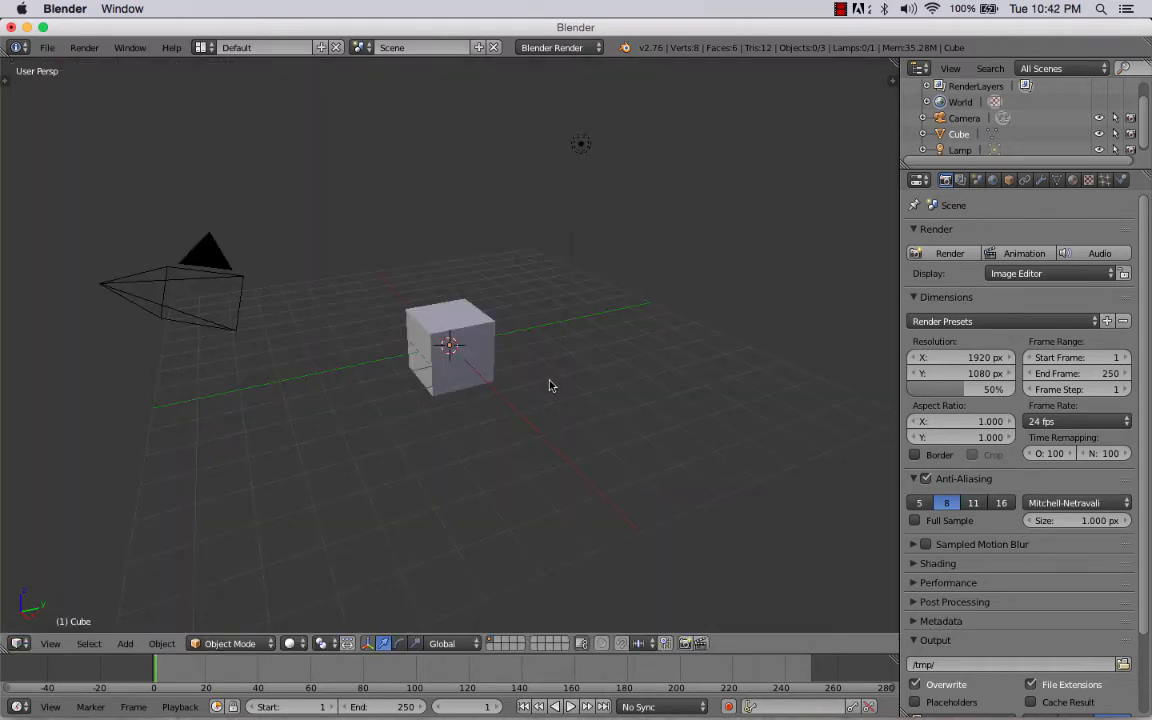
# Add a Spot lamp in front of the cube from the top view and raise it well above the cube in the right view.
pyautogui.press('KP_7')
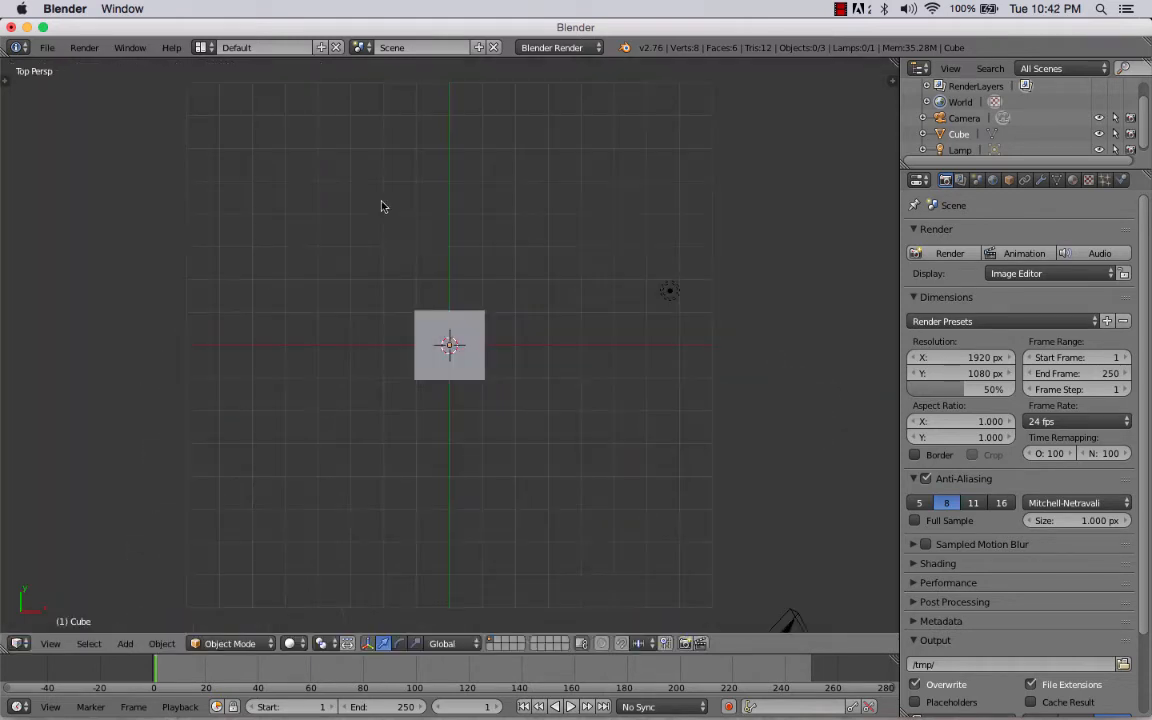
pyautogui.hotkey('shift', 'a')
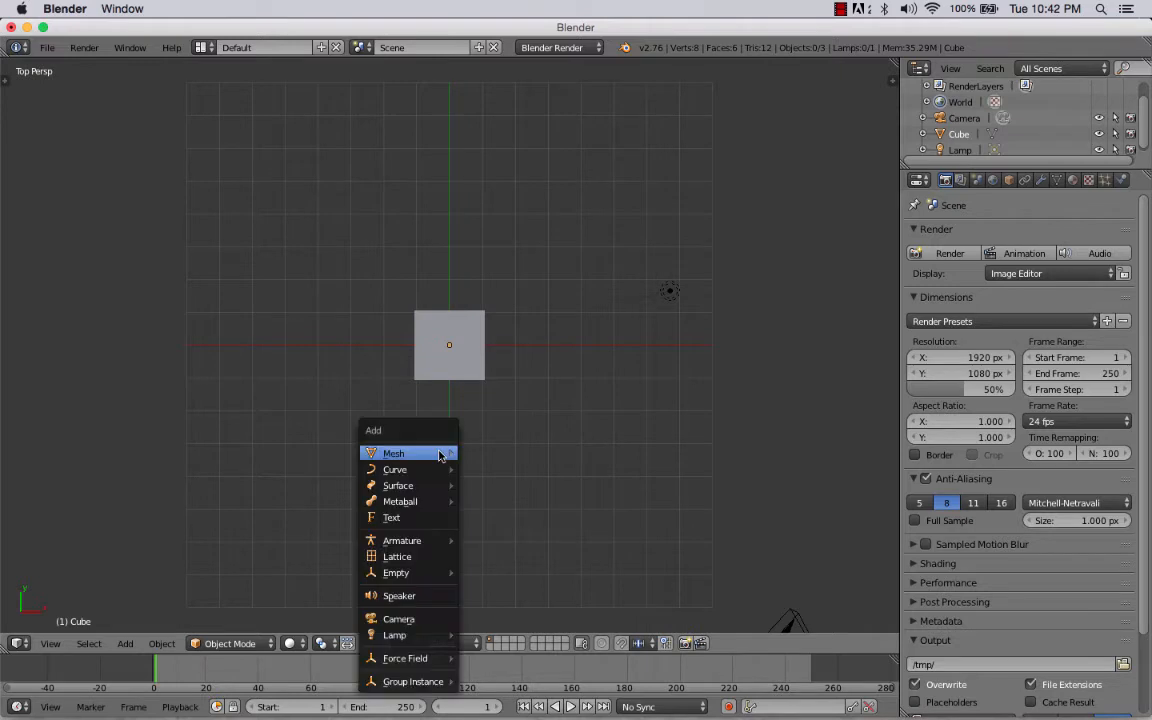
pyautogui.moveTo(442, 636)
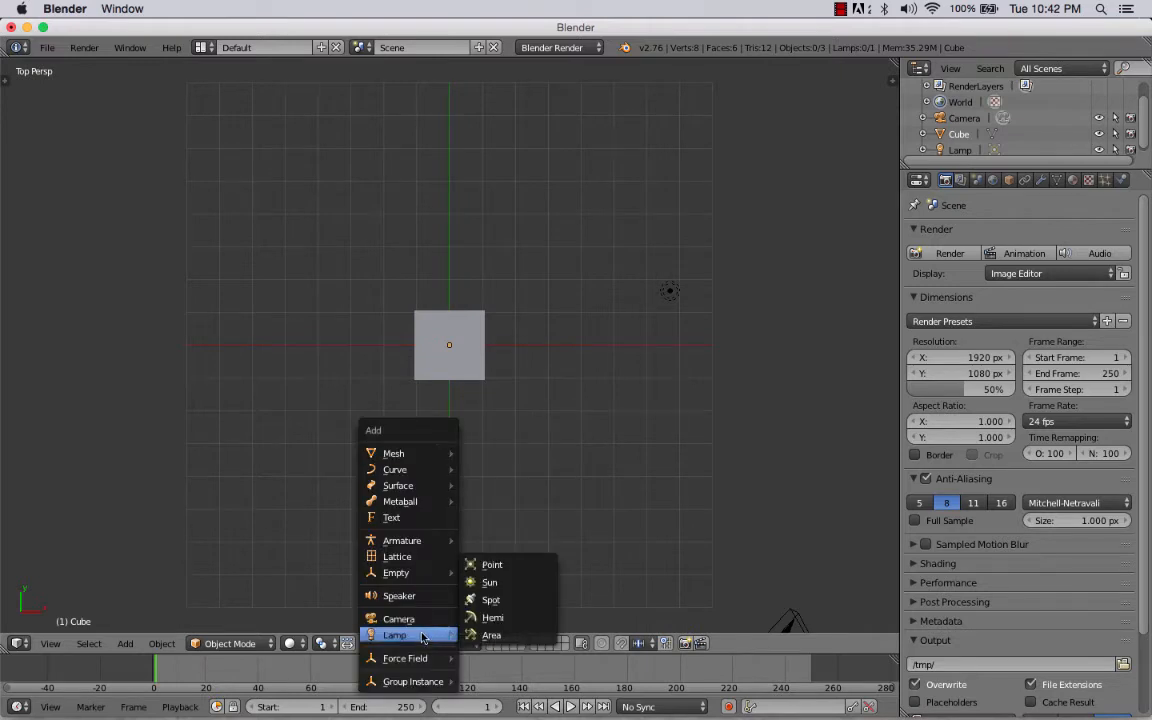
pyautogui.click(485, 600)
pyautogui.press('KP_3')
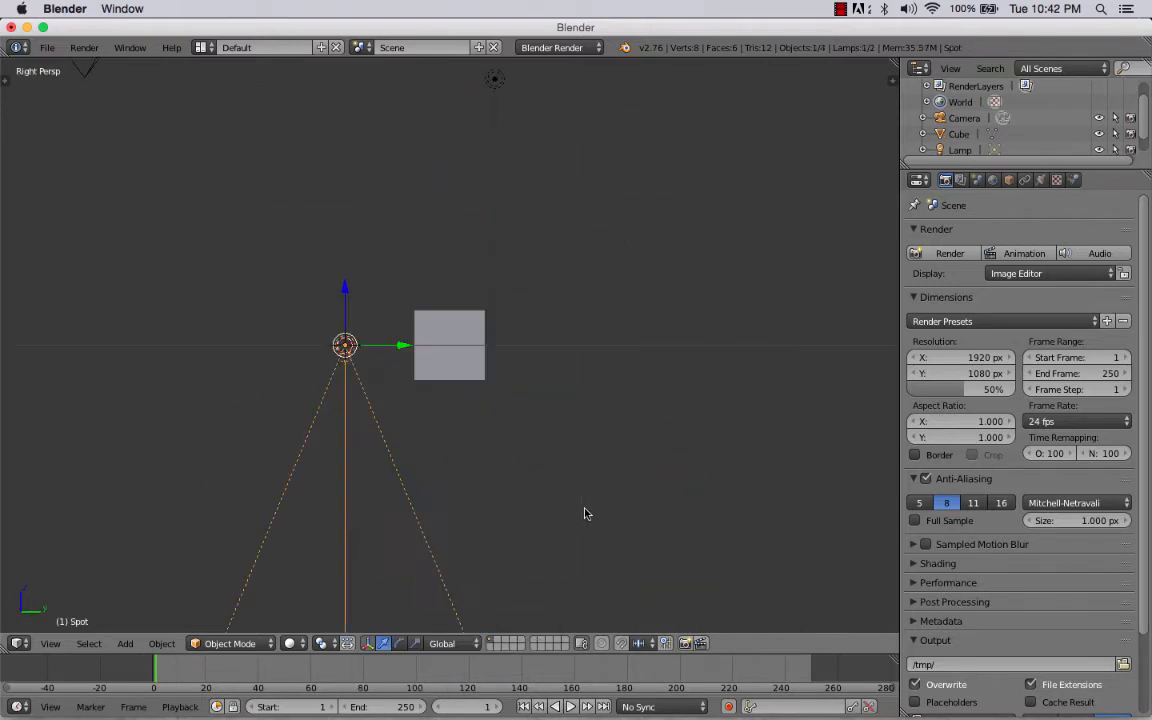
pyautogui.press('g')
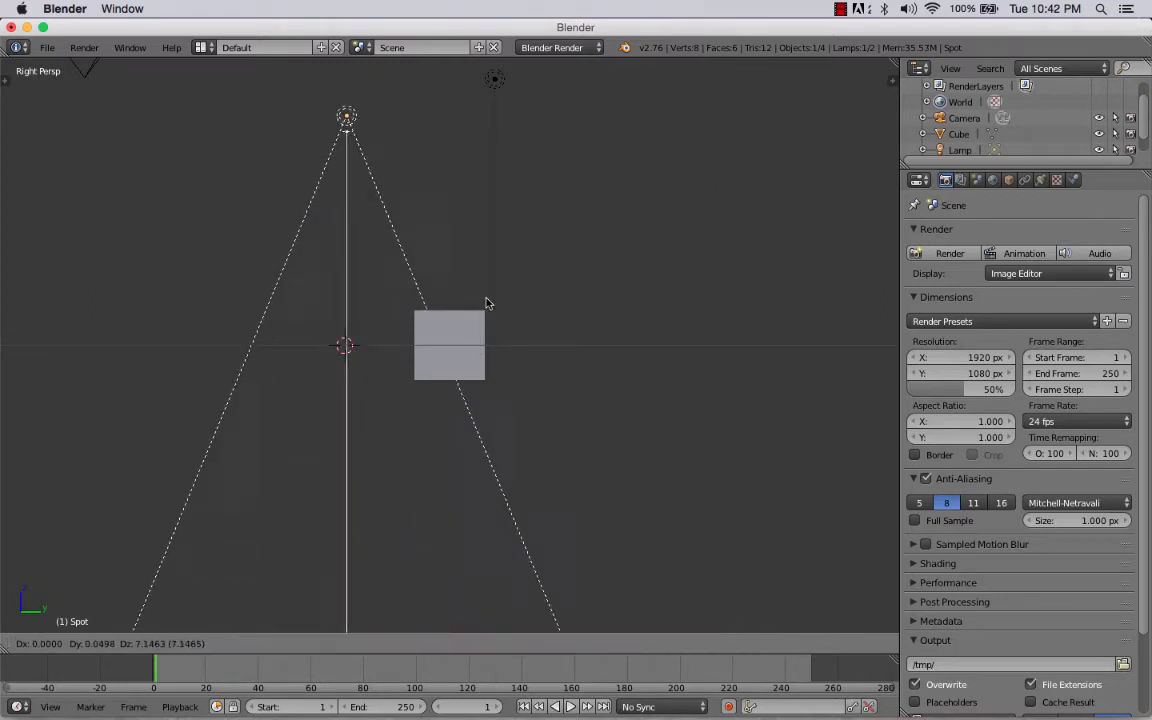
pyautogui.click(500, 290)
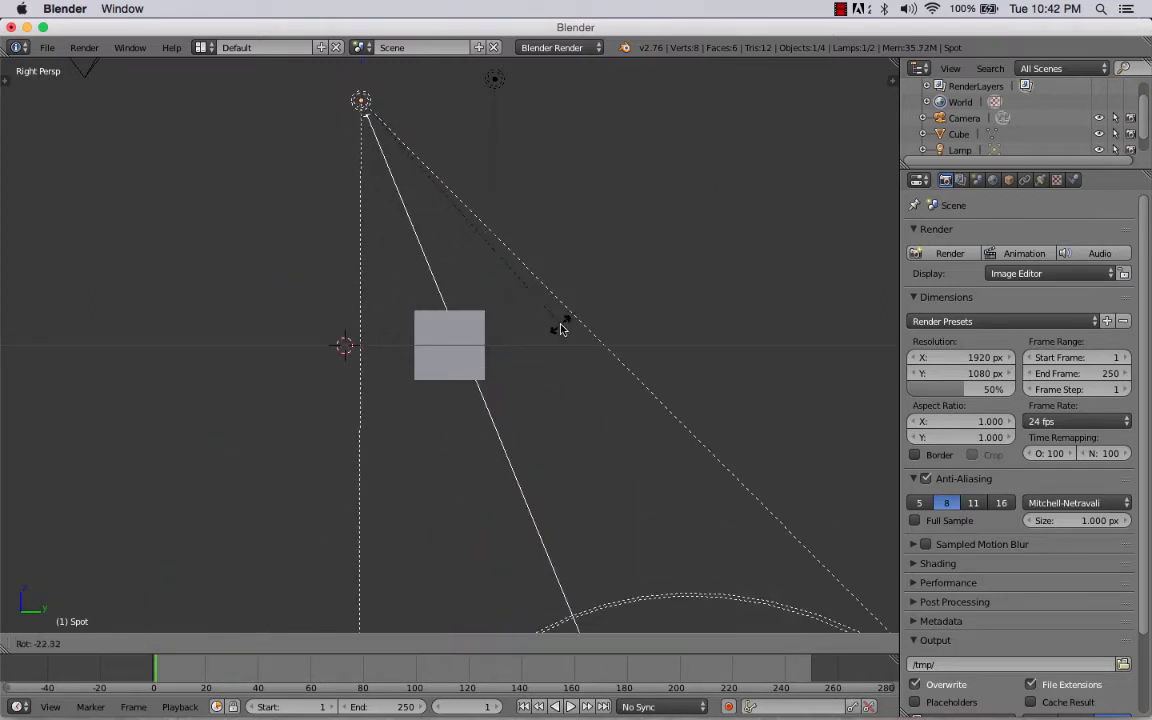
# Rotate the spot lamp in the right and top views to aim it at the cube, and render the scene to check the lighting.
pyautogui.click(555, 329)
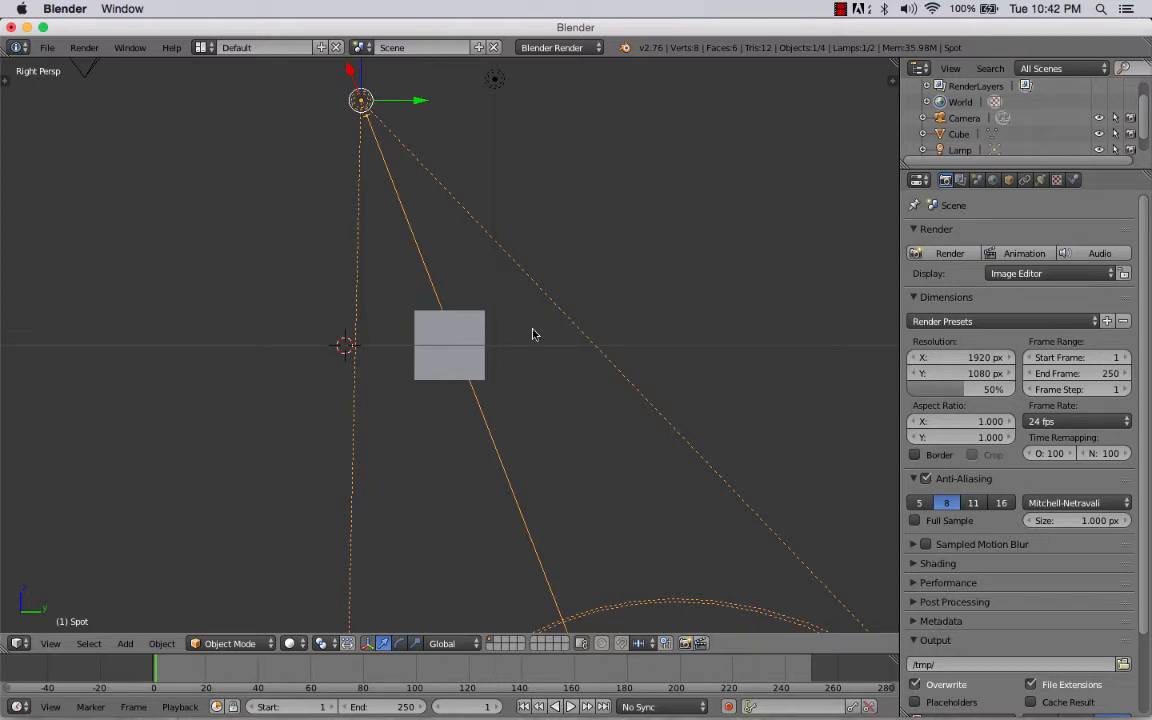
pyautogui.press('KP_7')
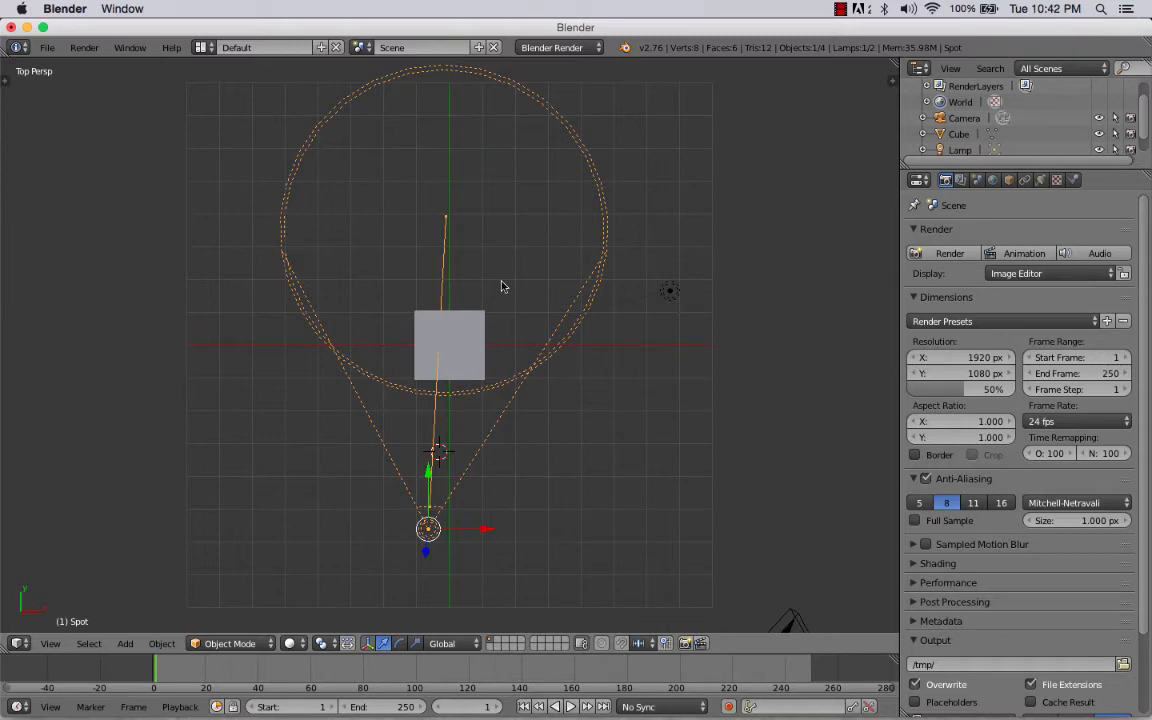
pyautogui.press('r')
pyautogui.click(555, 287)
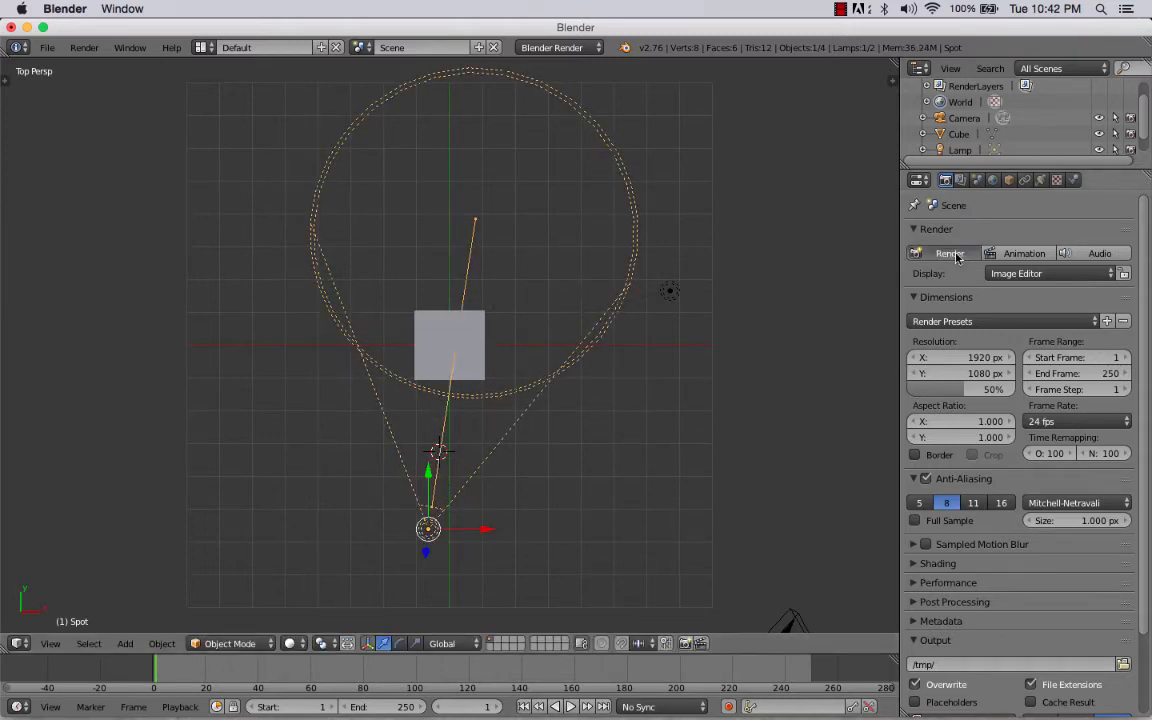
pyautogui.press('F12')
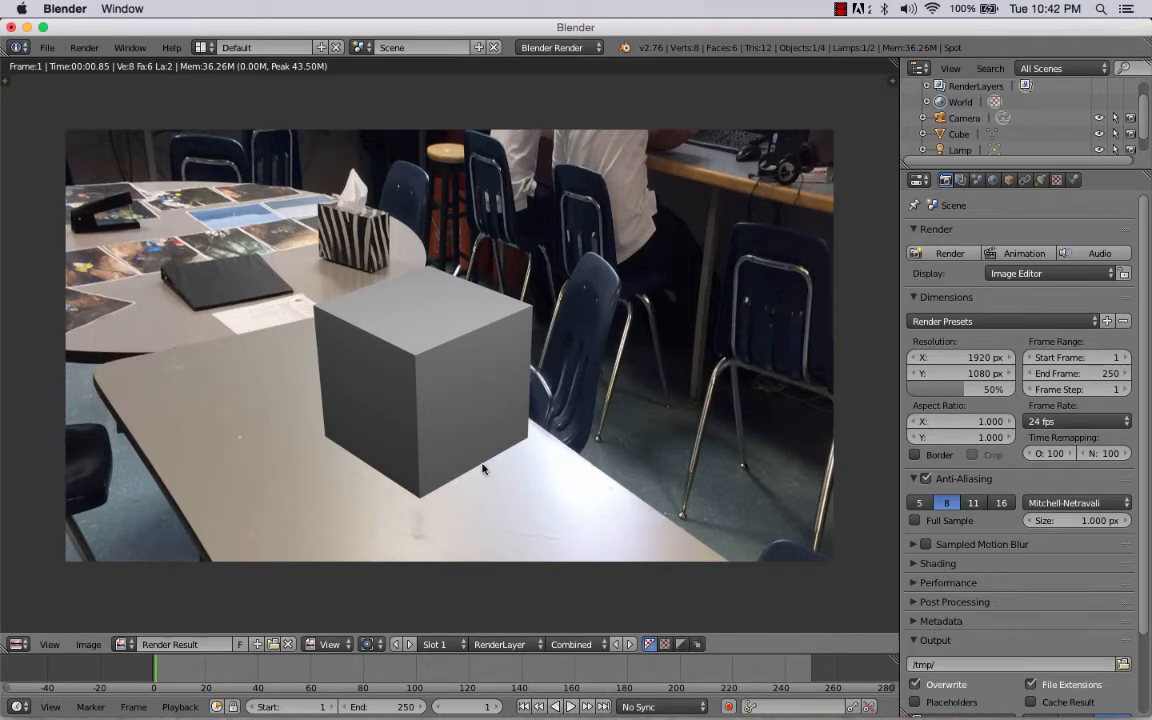
pyautogui.press('Escape')
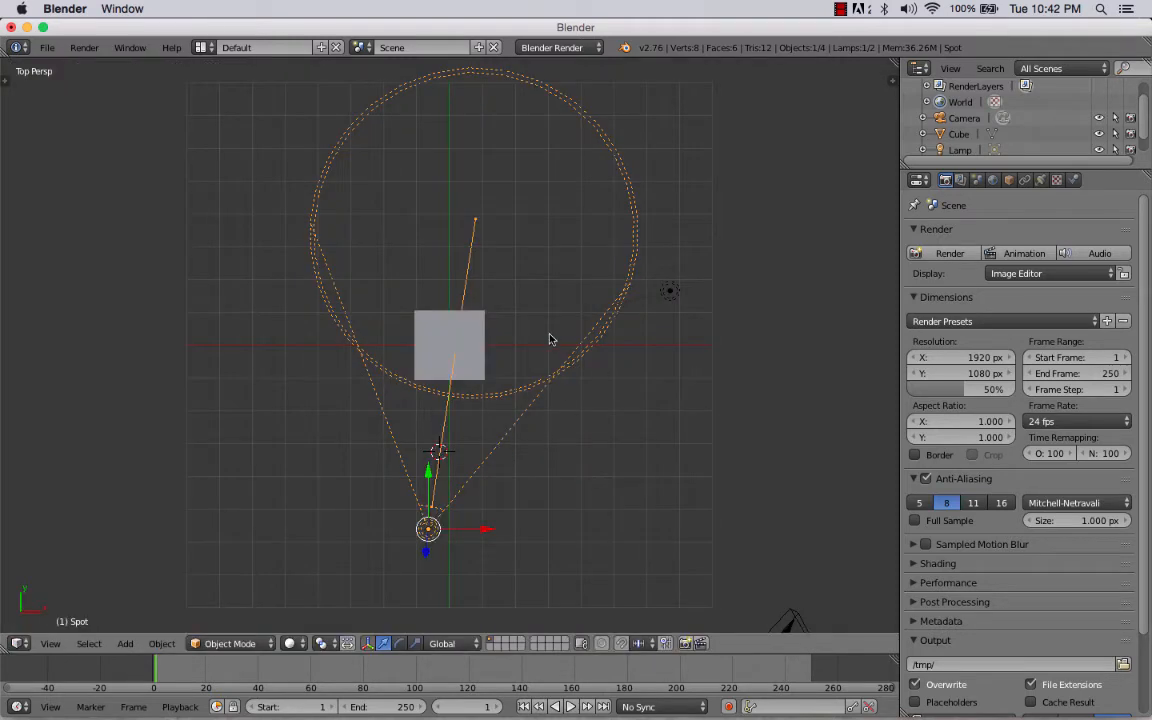
# Add a mesh plane in front of the cube and scale it up to about three times its size.
pyautogui.press('a')
pyautogui.hotkey('shift', 'a')
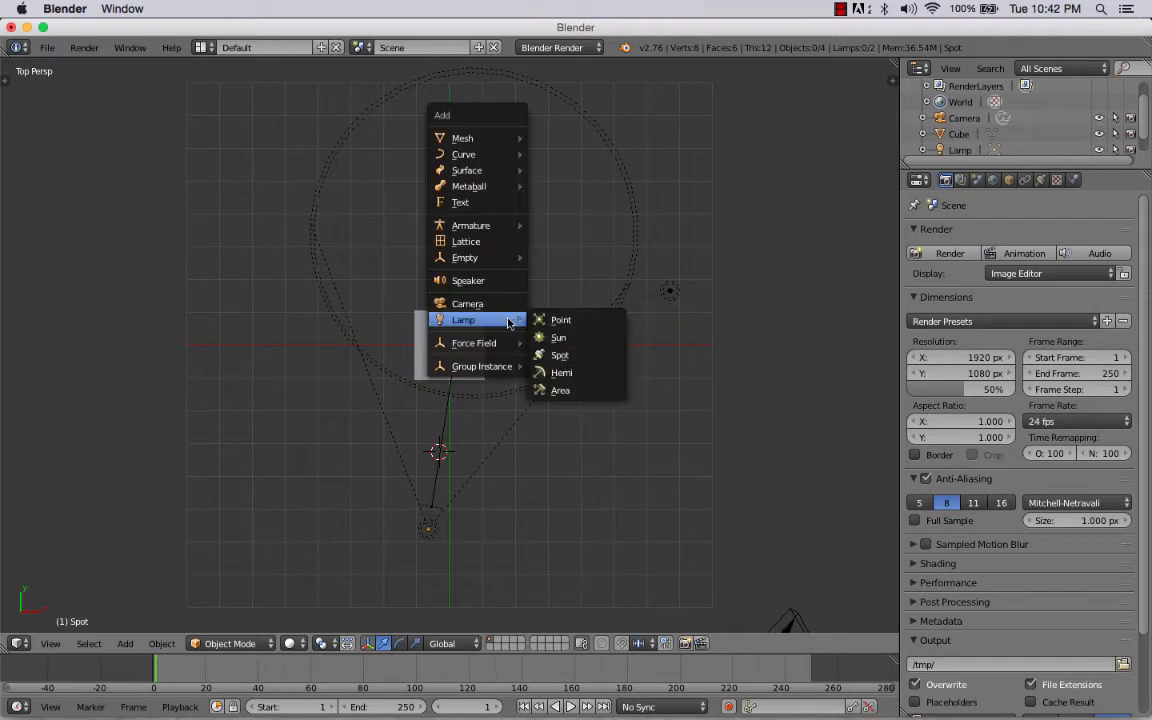
pyautogui.moveTo(463, 136)
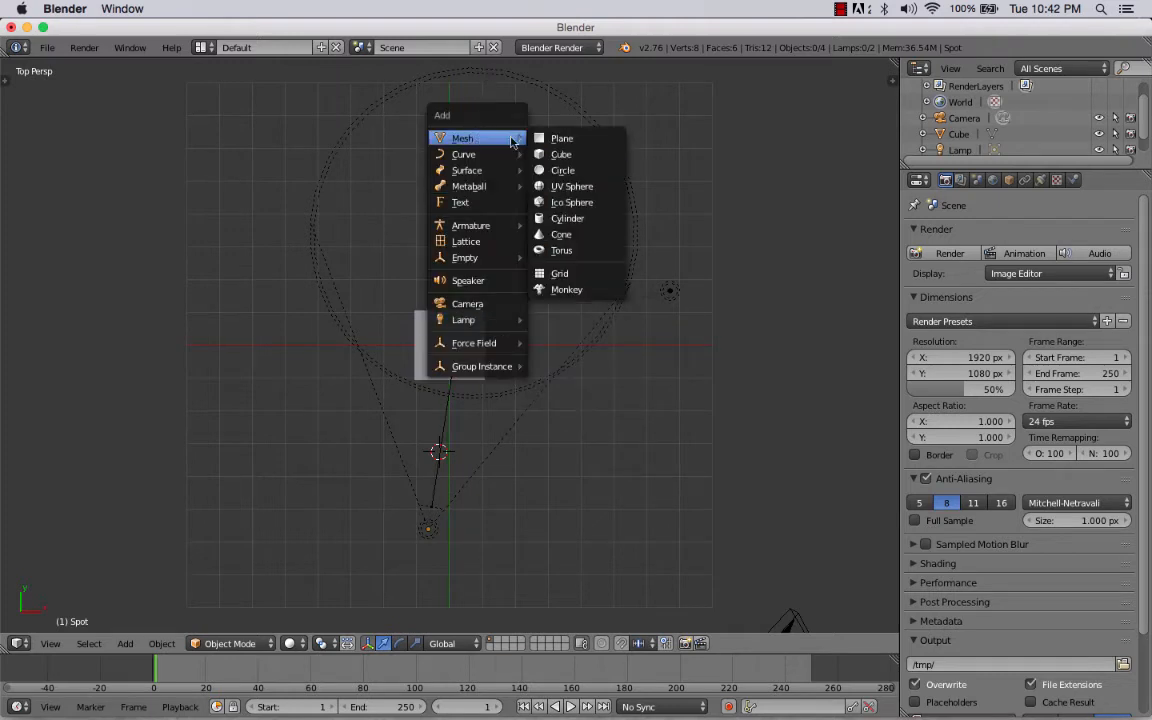
pyautogui.click(563, 140)
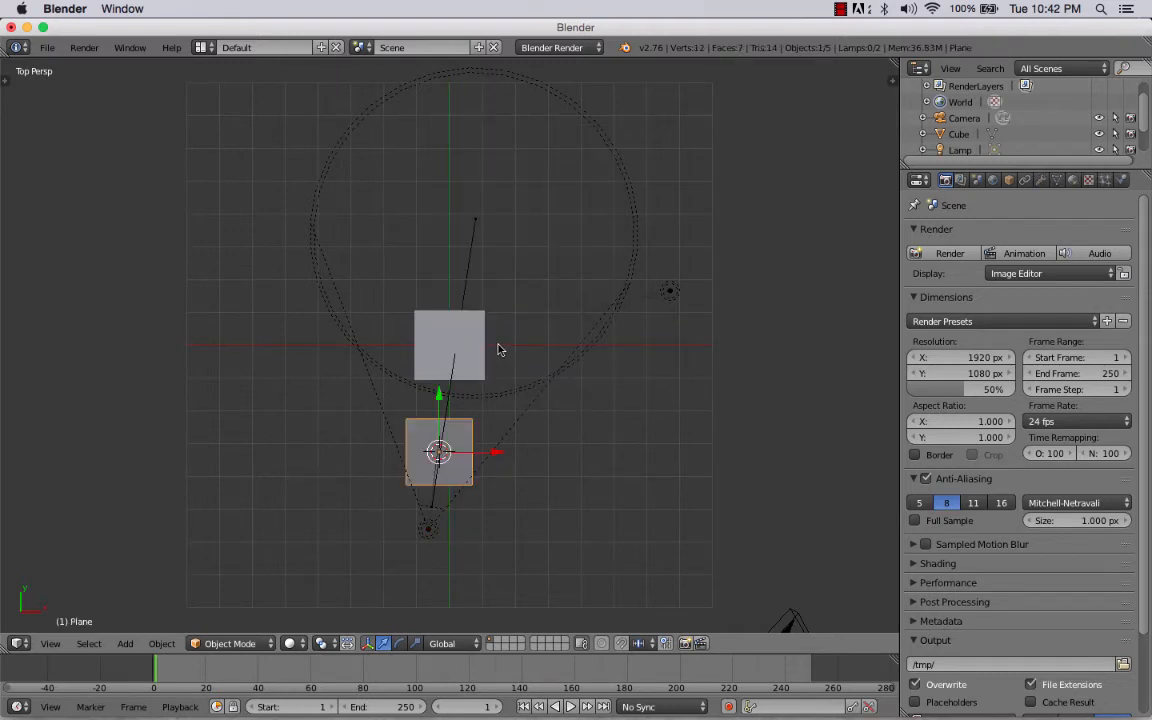
pyautogui.press('s')
pyautogui.click(800, 470)
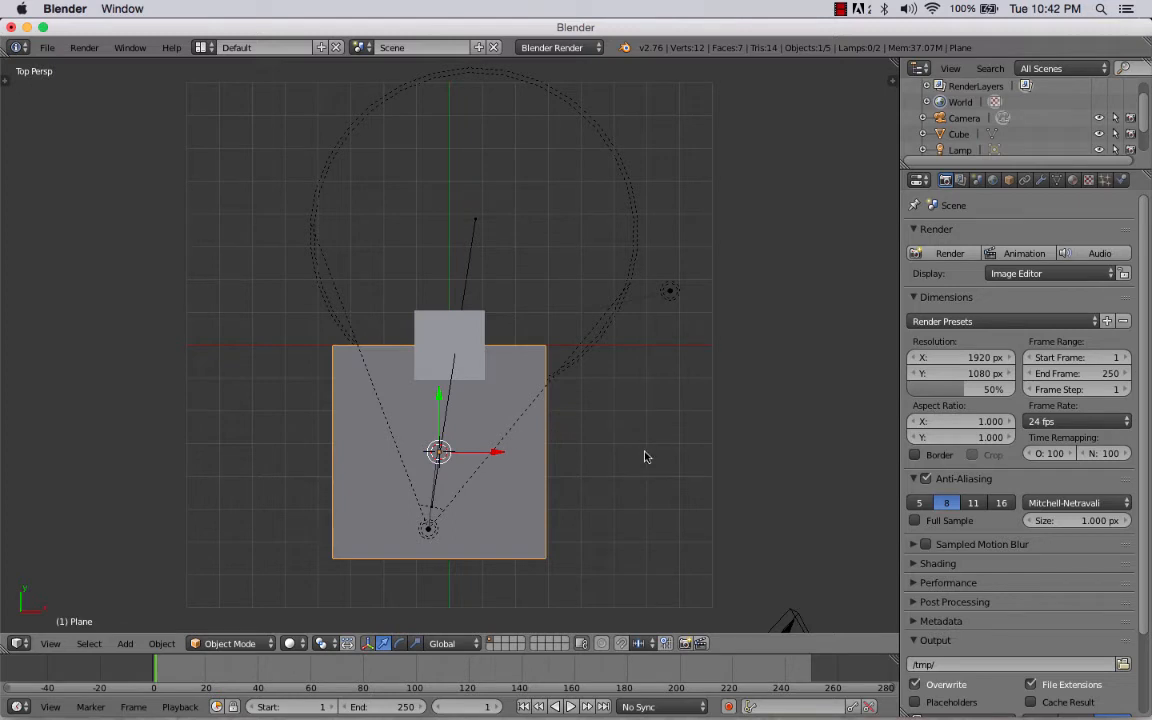
# Stretch the plane along the global X axis by a factor of about 2.2.
pyautogui.press('s')
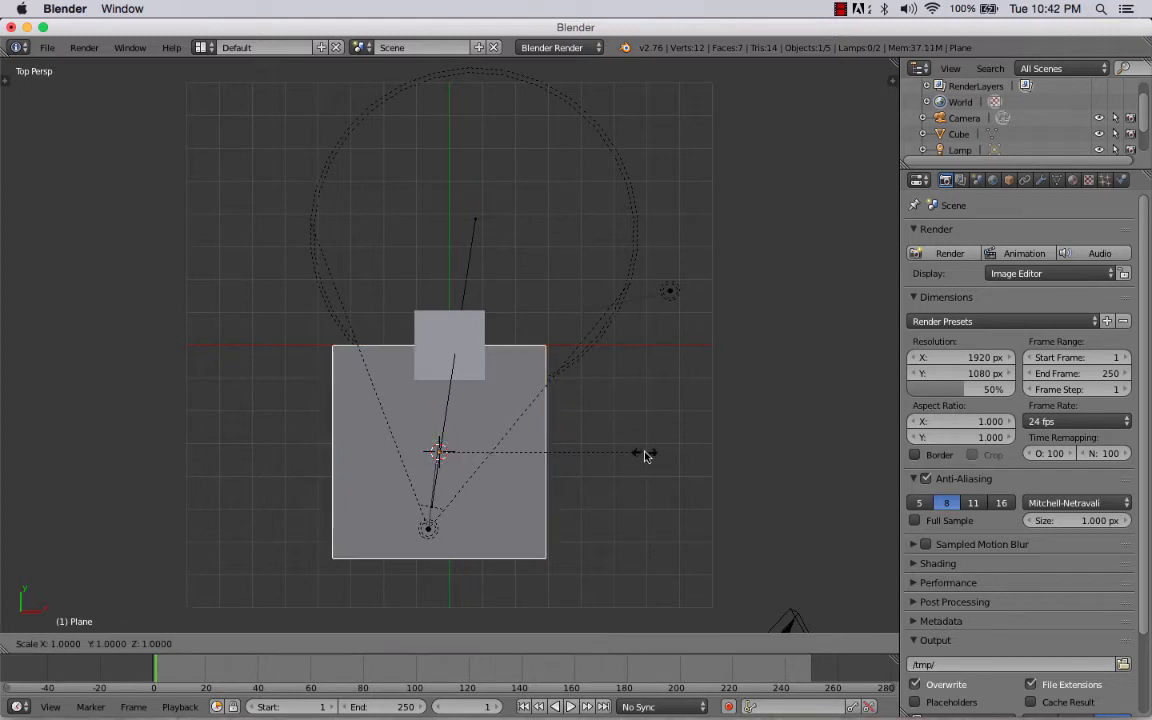
pyautogui.press('x')
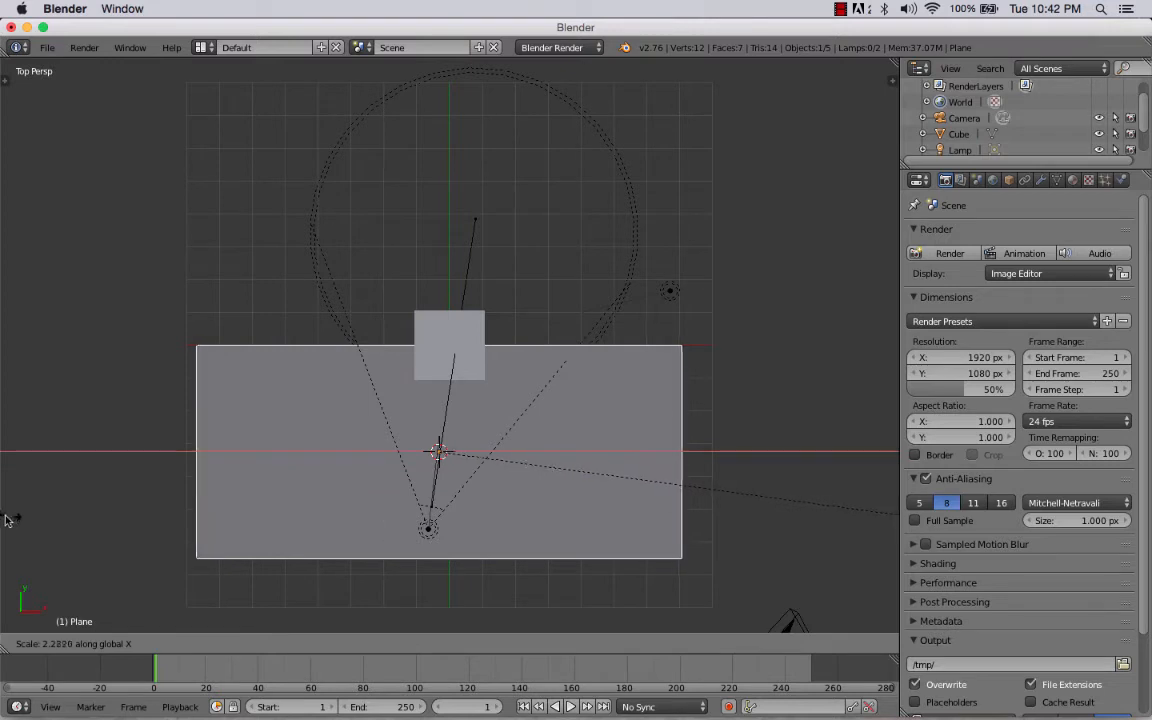
pyautogui.click(893, 517)
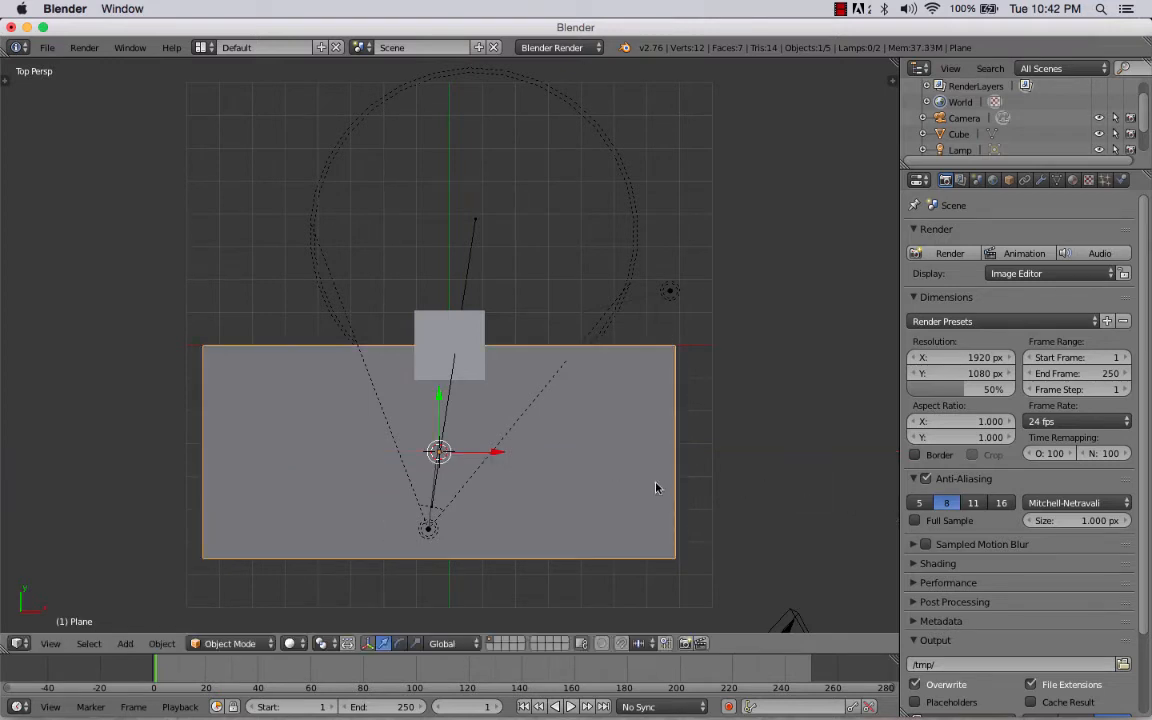
# Move the plane directly beneath the cube's base and render the scene to check the shadow cast on it.
pyautogui.press('g')
pyautogui.click(666, 393)
pyautogui.press('KP_3')
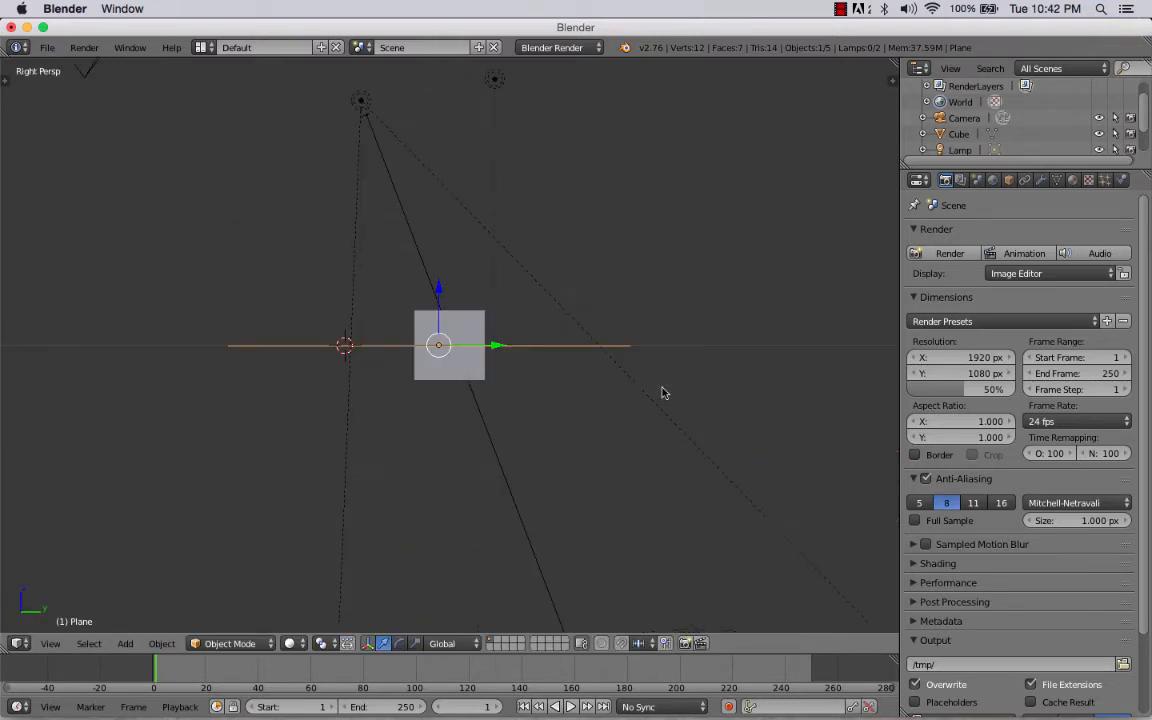
pyautogui.moveTo(438, 293); pyautogui.dragTo(449, 330)
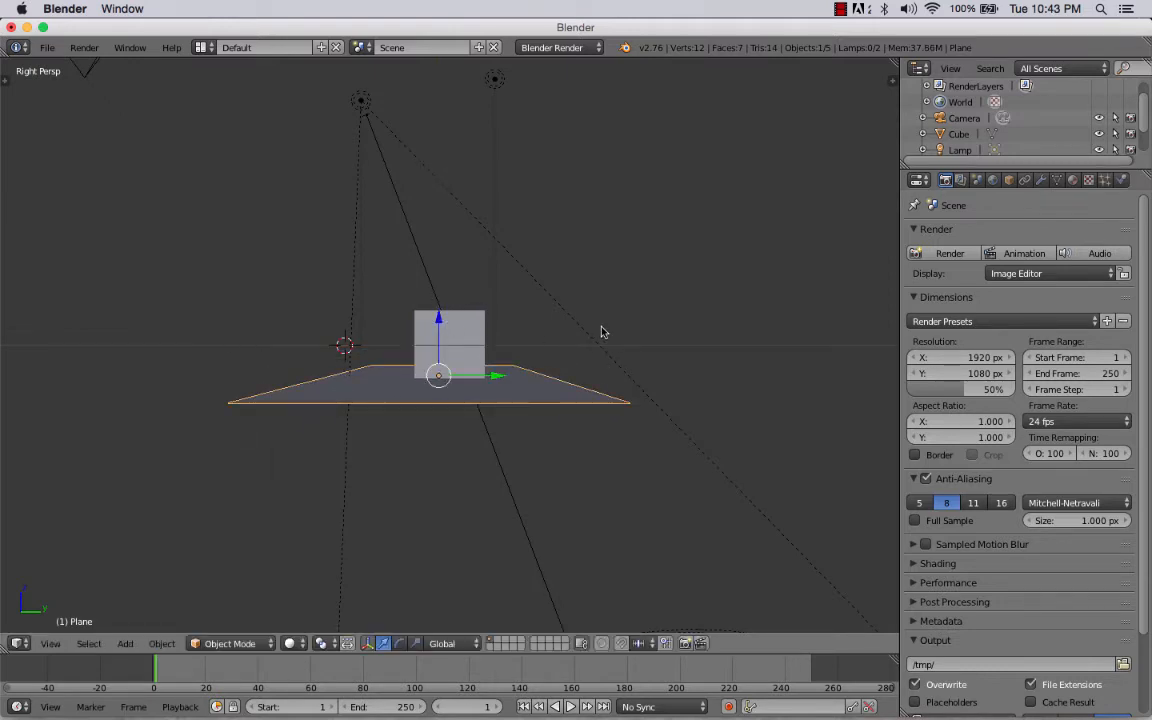
pyautogui.click(947, 254)
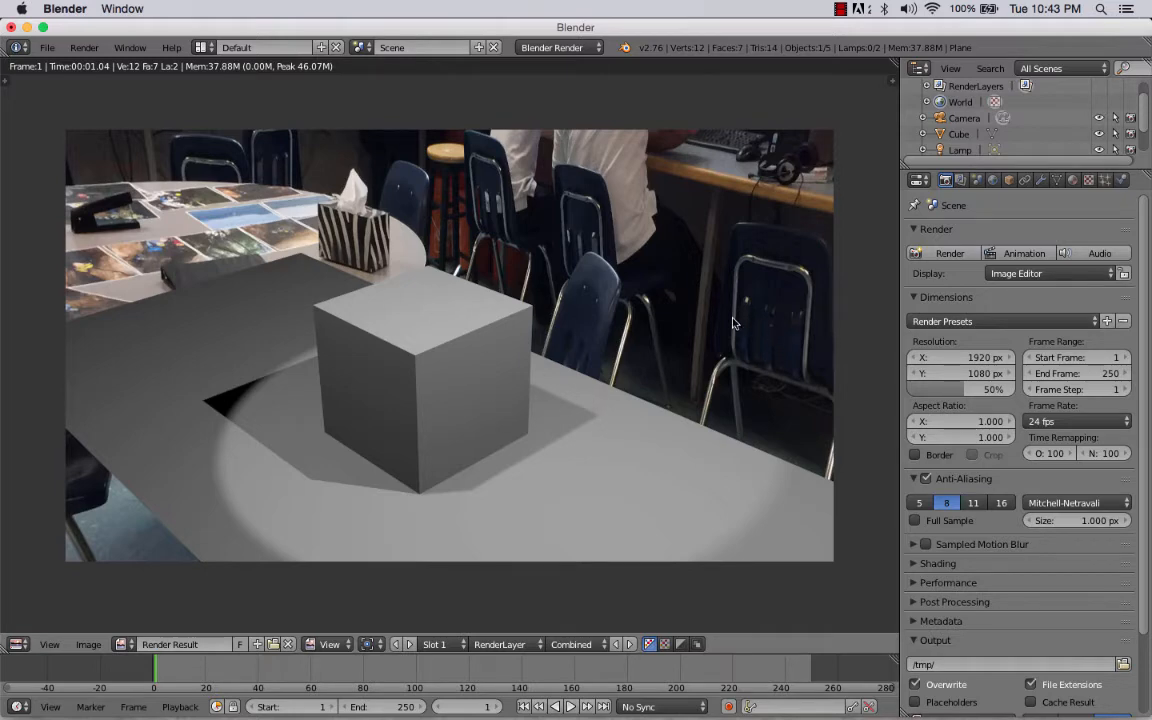
pyautogui.press('Escape')
# Scale the plane down to about half its size around the cube and render the scene to check its fit on the table.
pyautogui.press('KP_7')
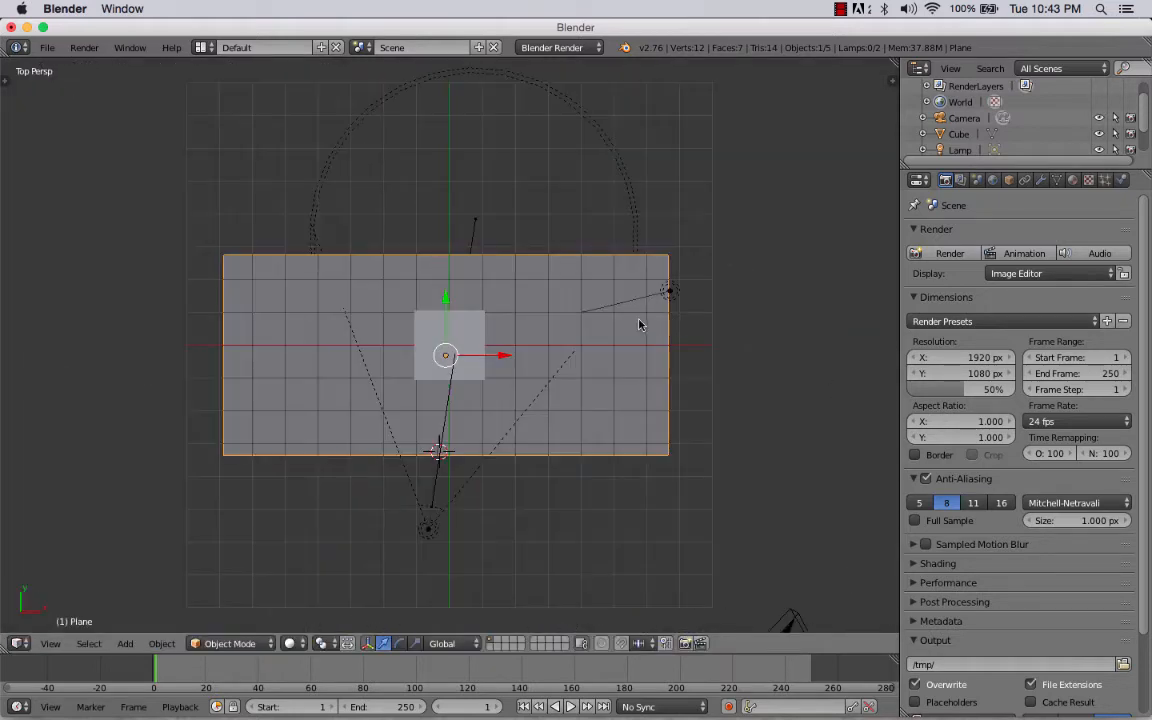
pyautogui.press('s')
pyautogui.click(583, 353)
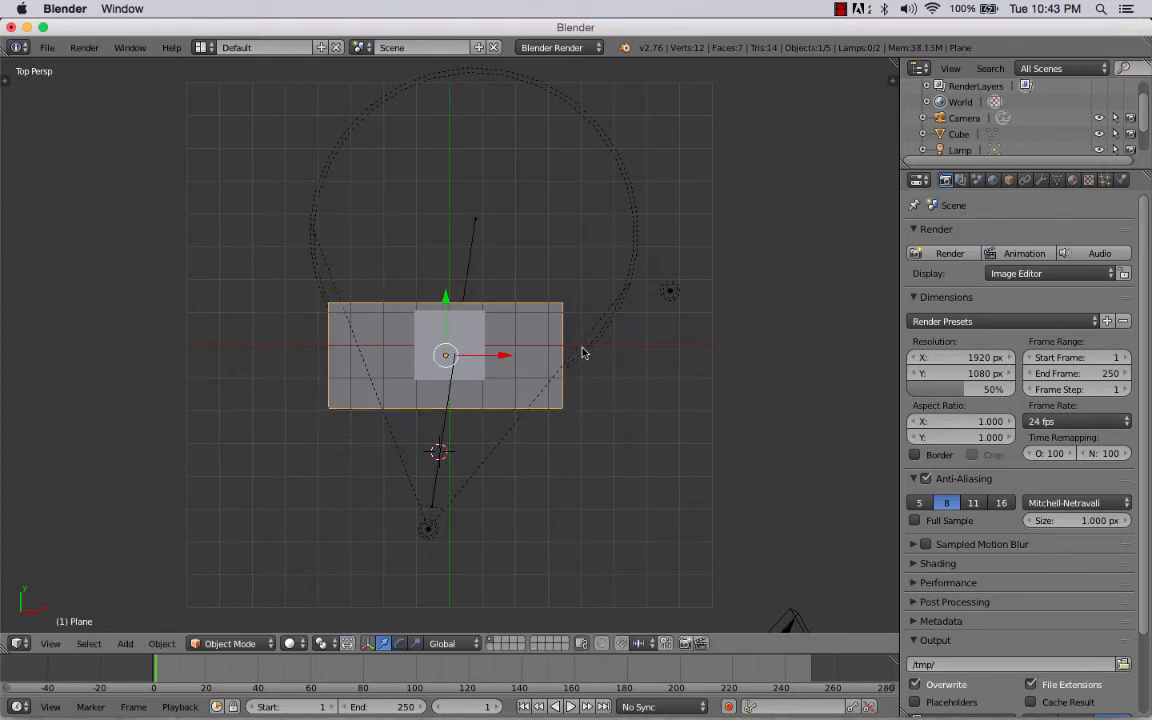
pyautogui.click(955, 254)
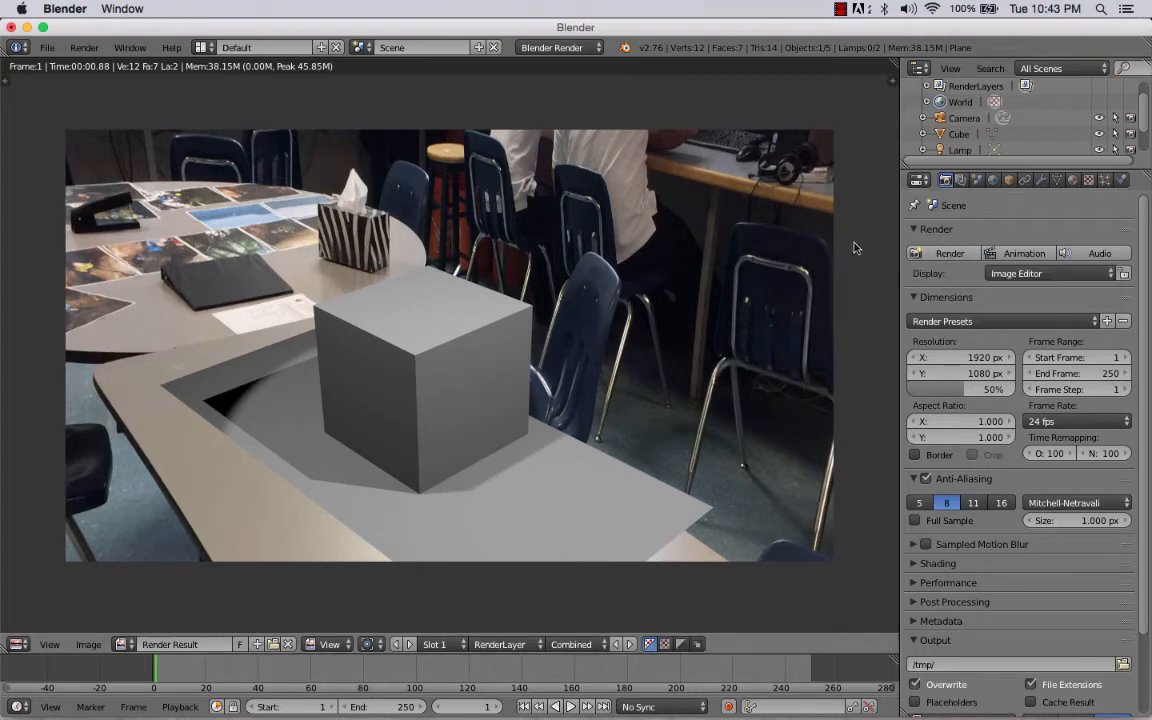
# Rotate the plane about 7 degrees clockwise in top view, scale it up about 1.5 times, and render the scene to check the table fit.
pyautogui.press('Escape')
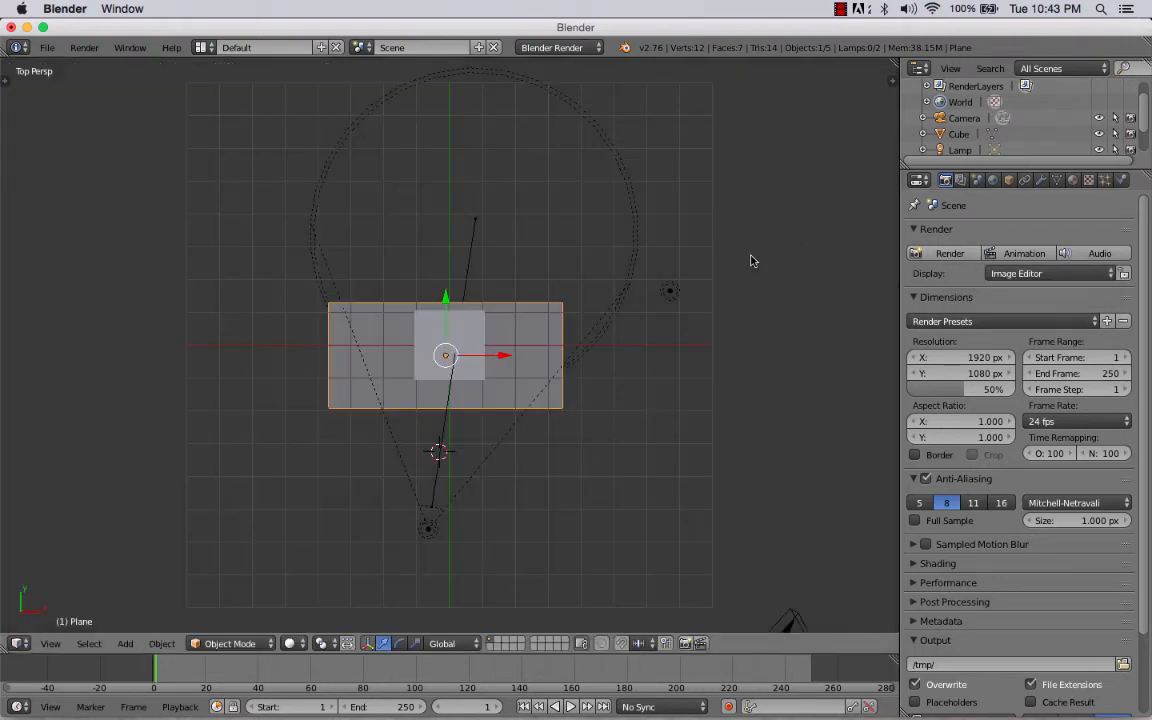
pyautogui.press('r')
pyautogui.click(637, 360)
pyautogui.press('s')
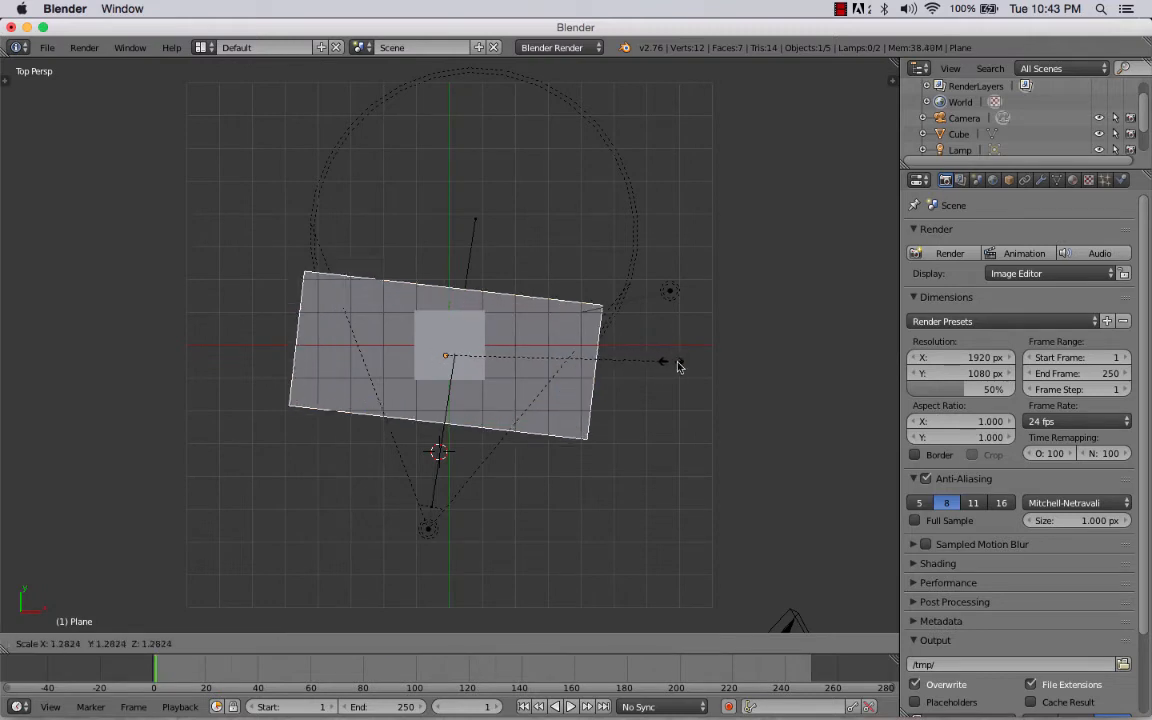
pyautogui.click(711, 369)
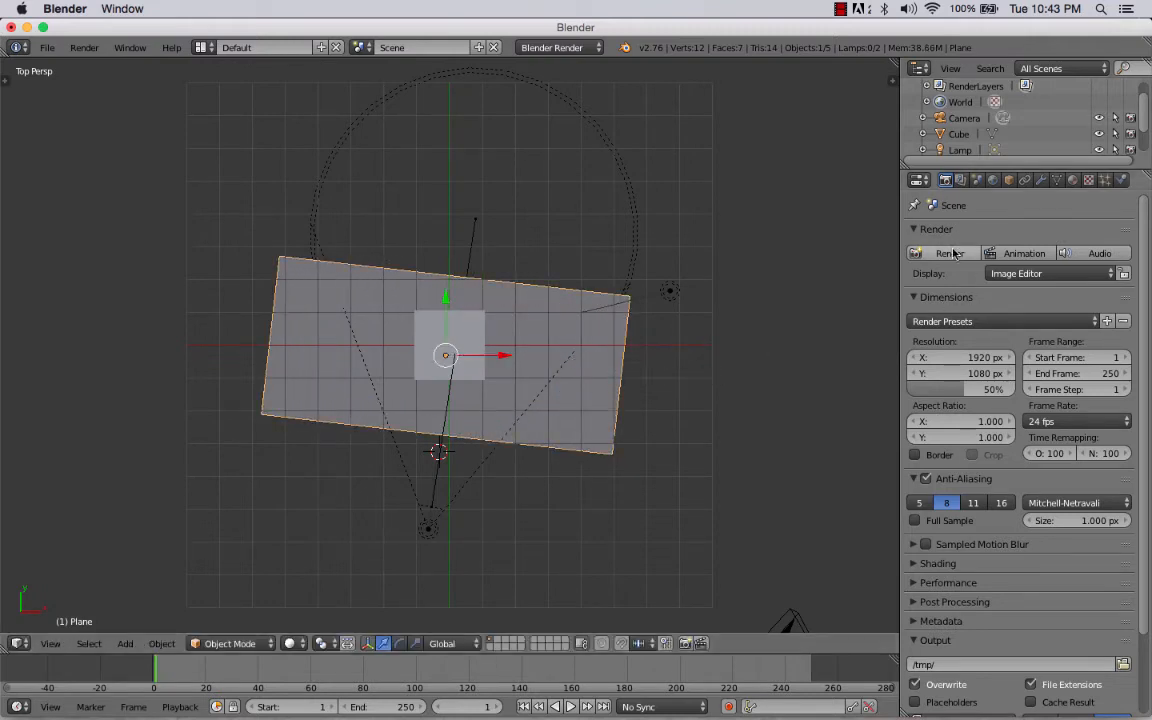
pyautogui.press('F12')
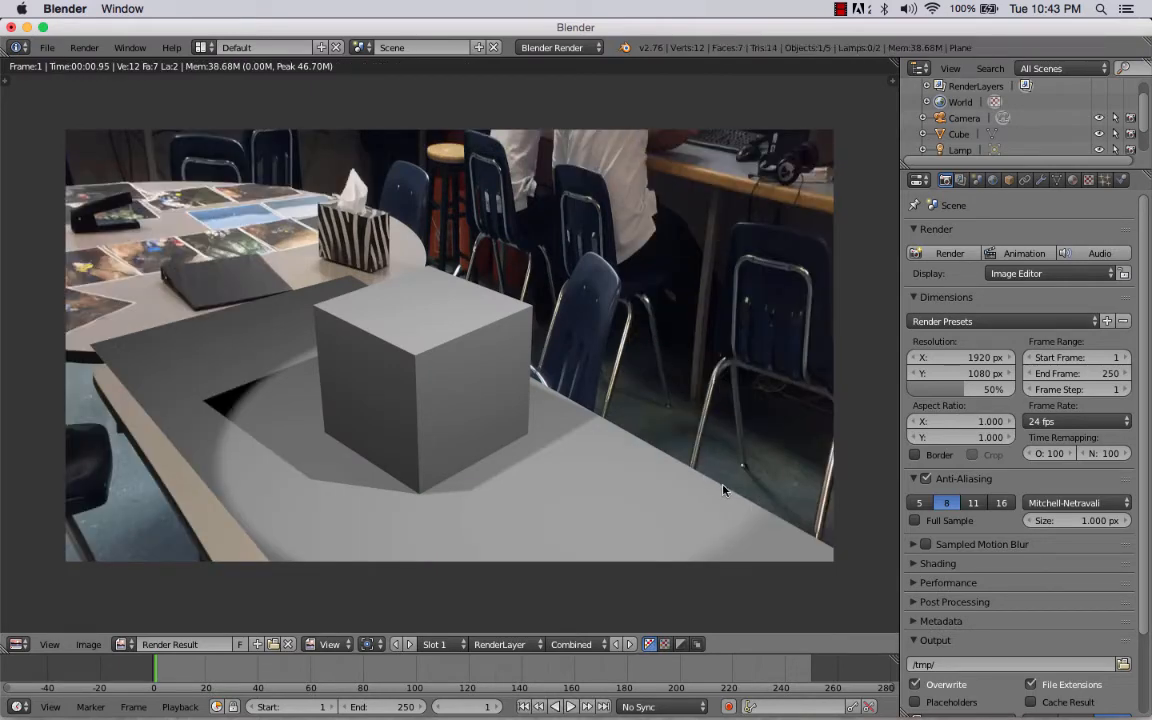
# Shift the plane slightly toward negative Y, rotate it a touch more clockwise, and render the scene to compare its edges with the table.
pyautogui.press('Escape')
pyautogui.press('g')
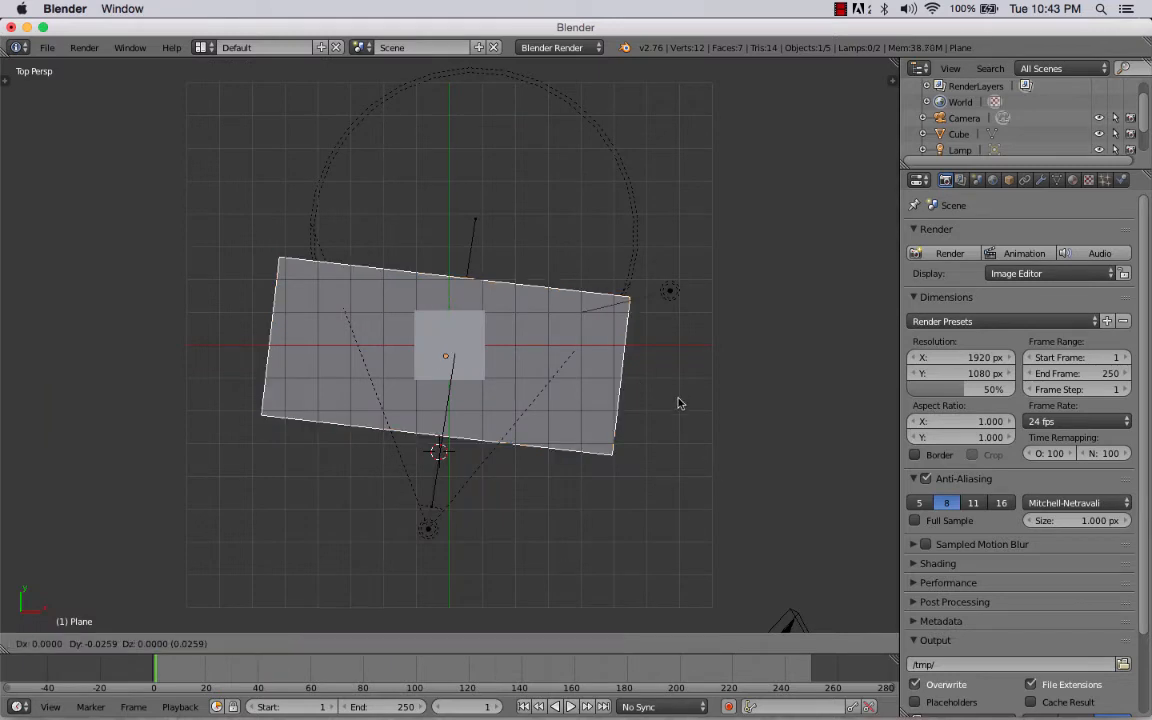
pyautogui.click(676, 424)
pyautogui.press('r')
pyautogui.click(730, 410)
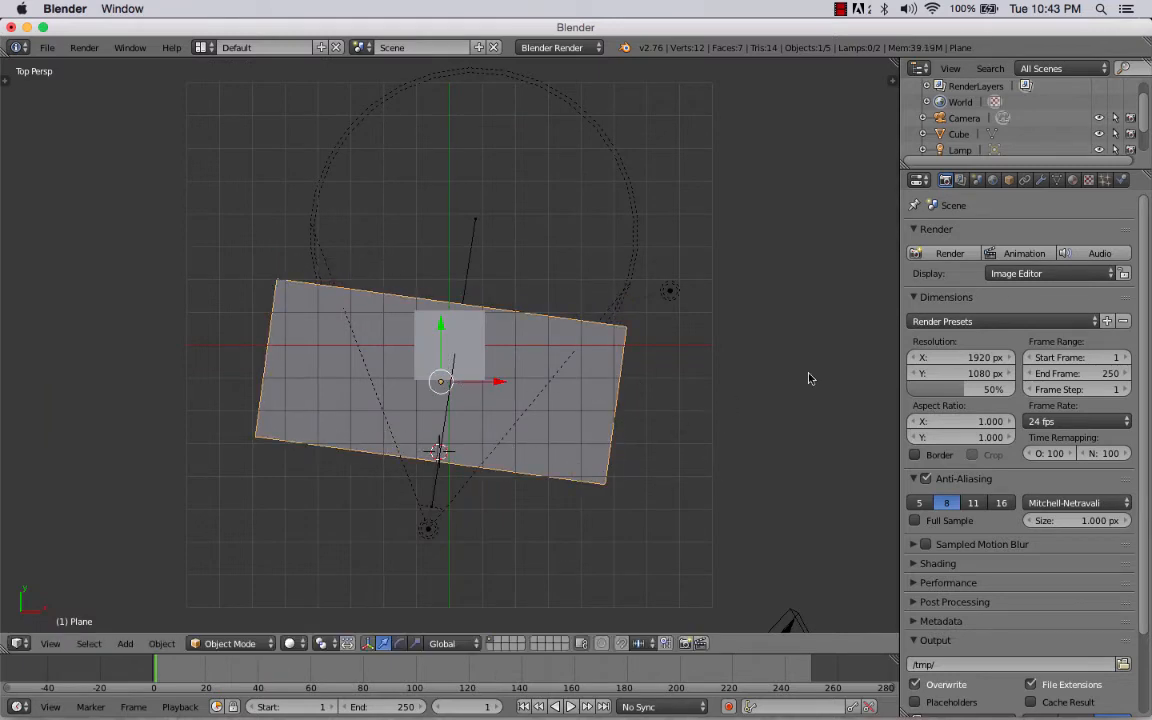
pyautogui.press('F12')
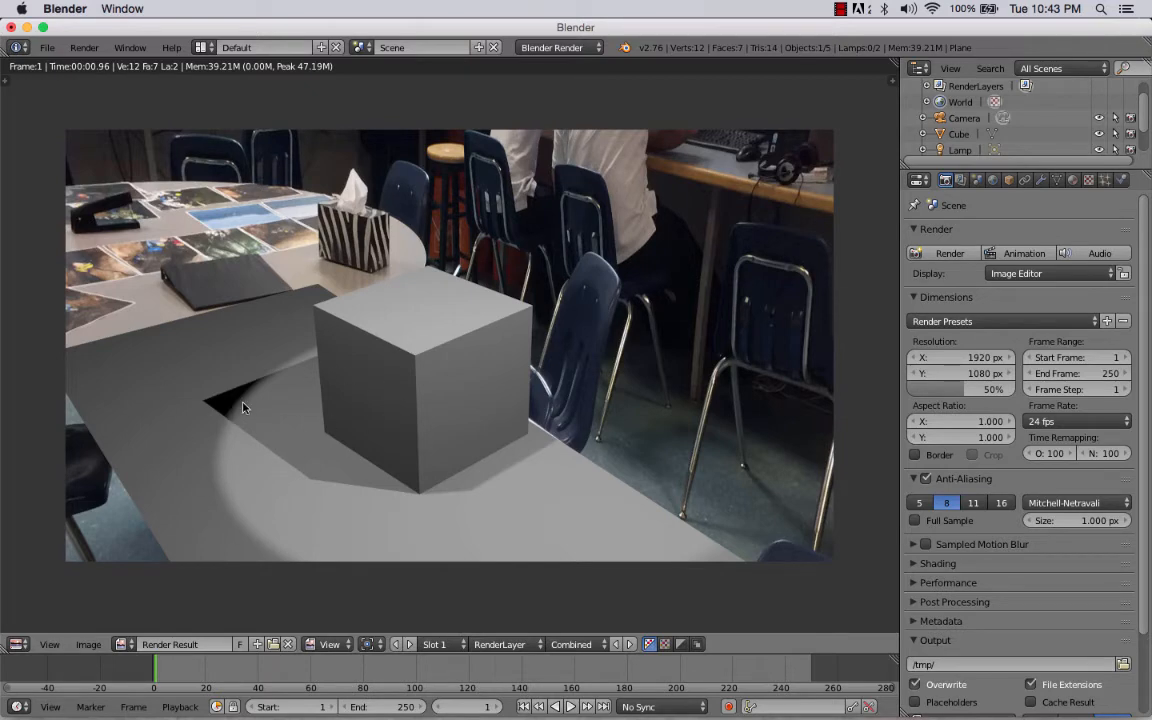
pyautogui.press('Escape')
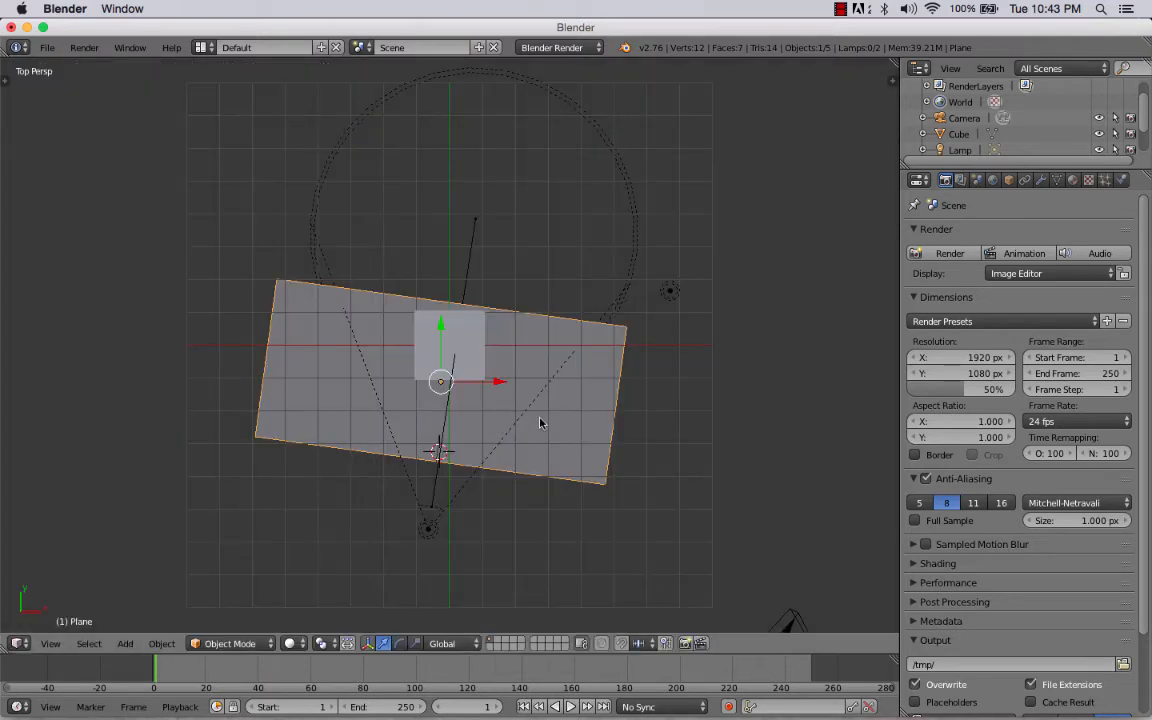
# Move the spot lamp higher and farther back from the cube in the side view, and render the scene to check the light coverage.
pyautogui.press('KP_3')
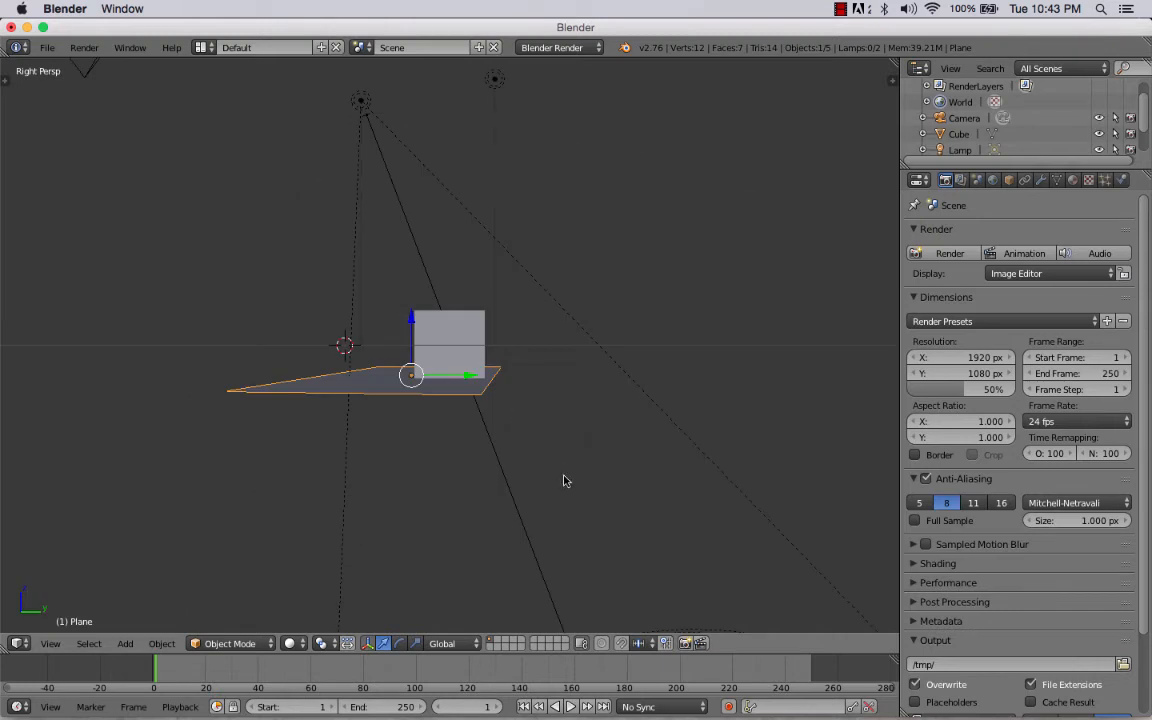
pyautogui.press('g')
pyautogui.rightClick(483, 399)
pyautogui.rightClick(344, 136)
pyautogui.press('g')
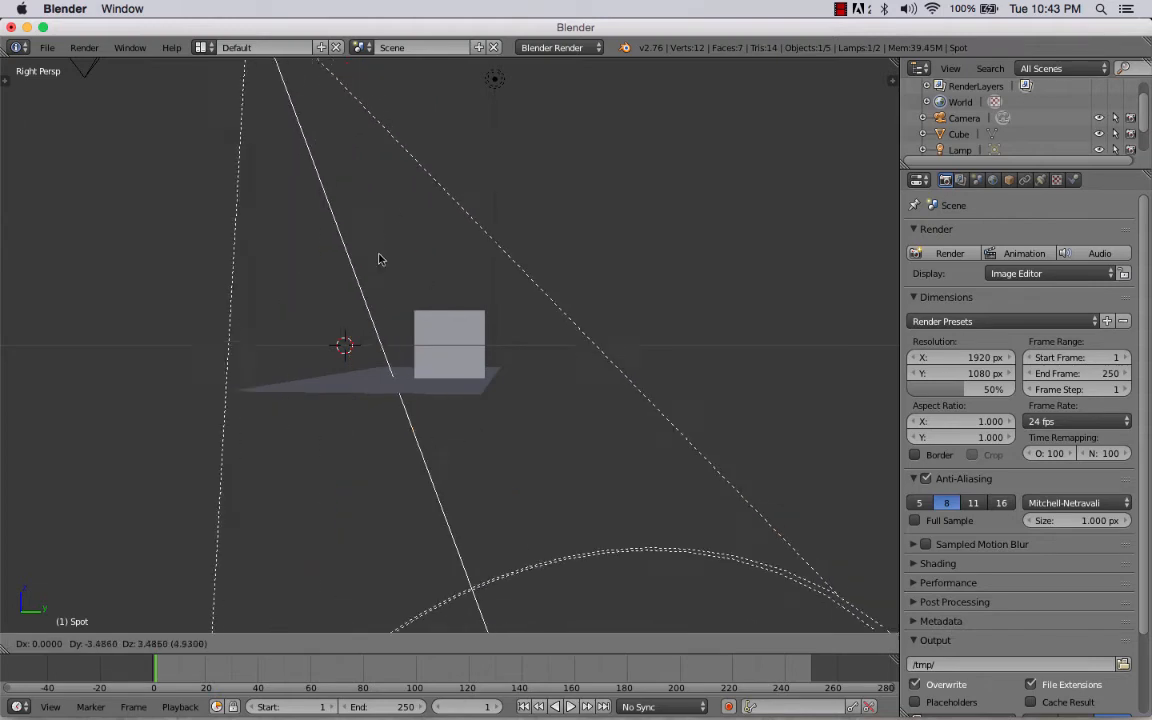
pyautogui.click(386, 241)
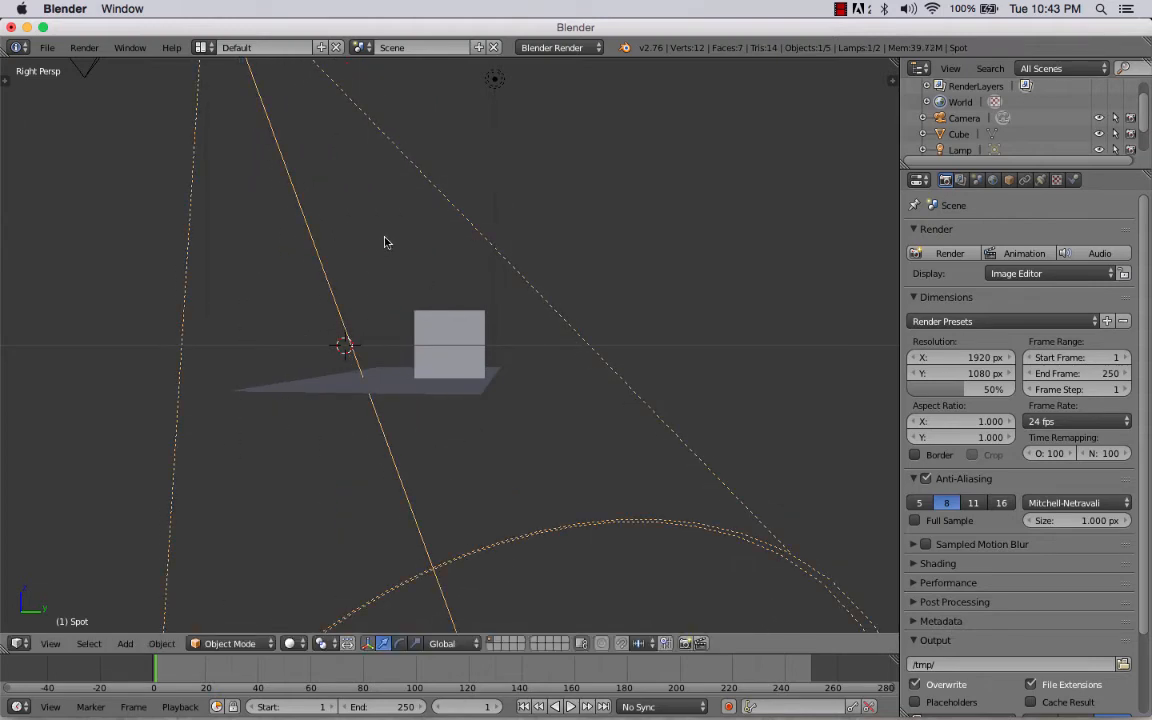
pyautogui.click(950, 253)
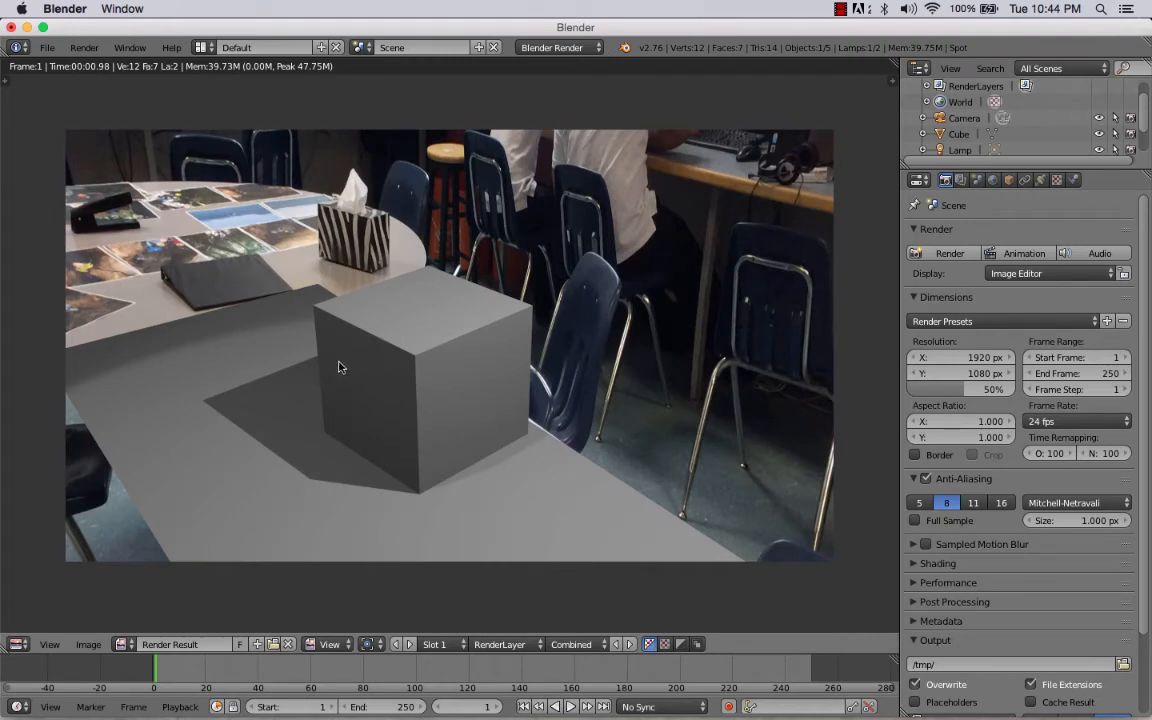
pyautogui.press('Escape')
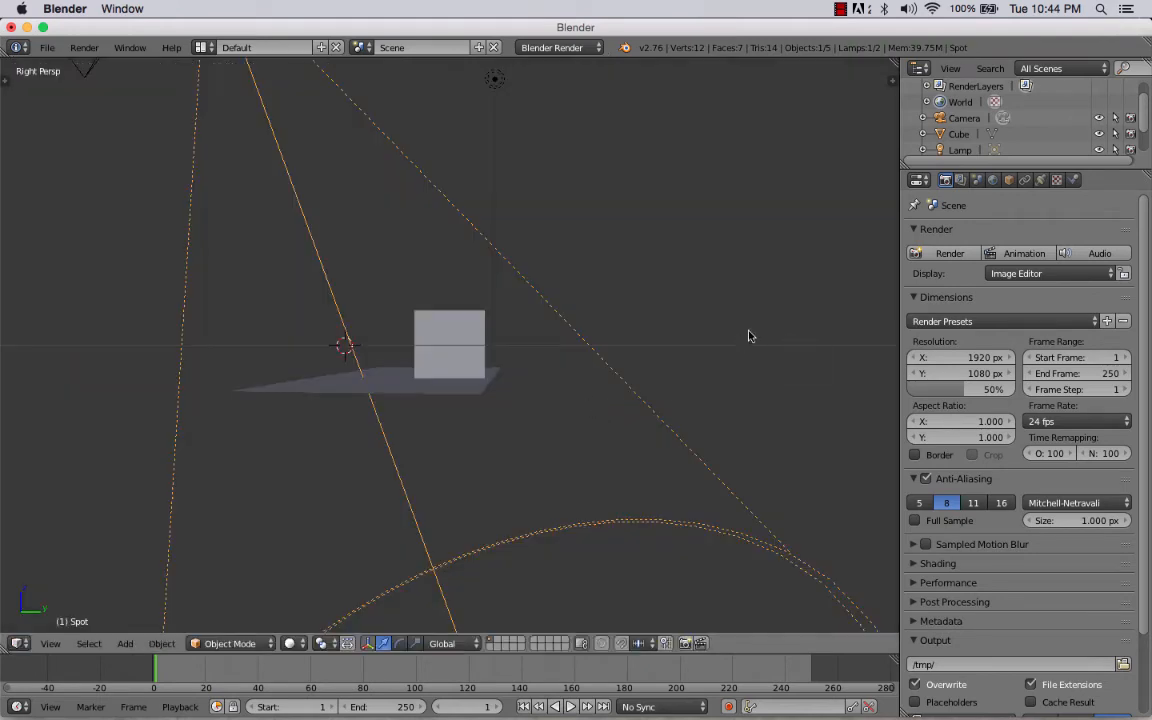
# Try the scene without the original point lamp by deleting it and rendering, and undo the deletion.
pyautogui.press('KP_7')
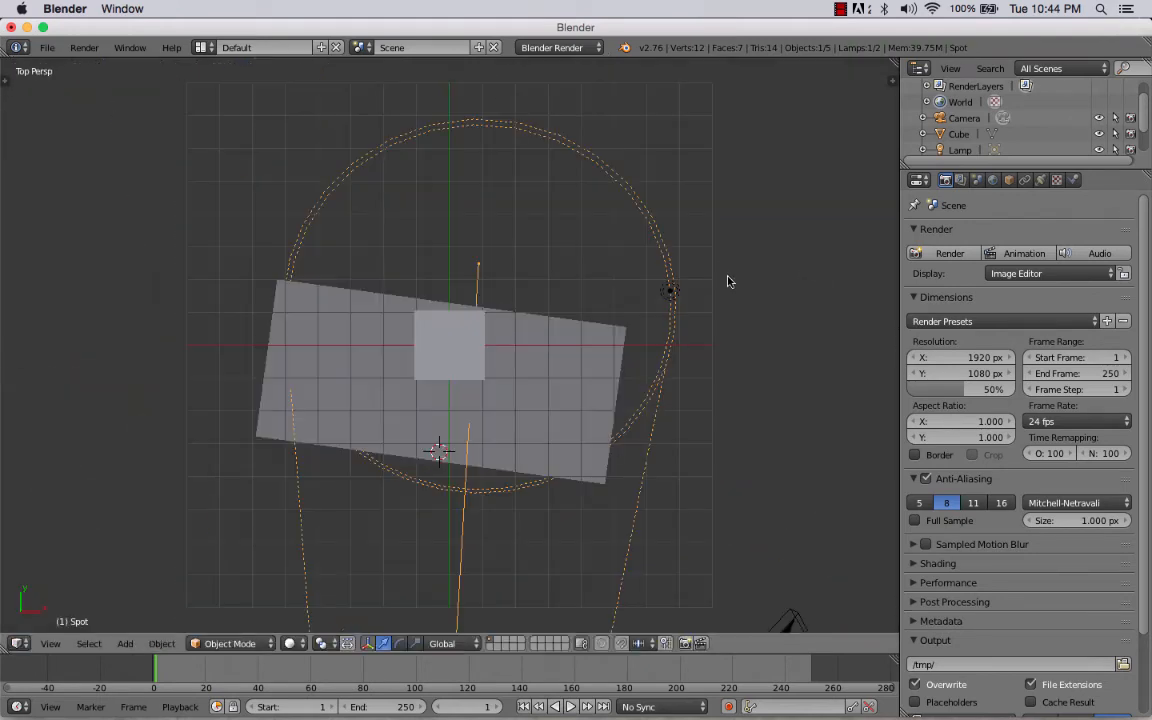
pyautogui.rightClick(672, 292)
pyautogui.press('x')
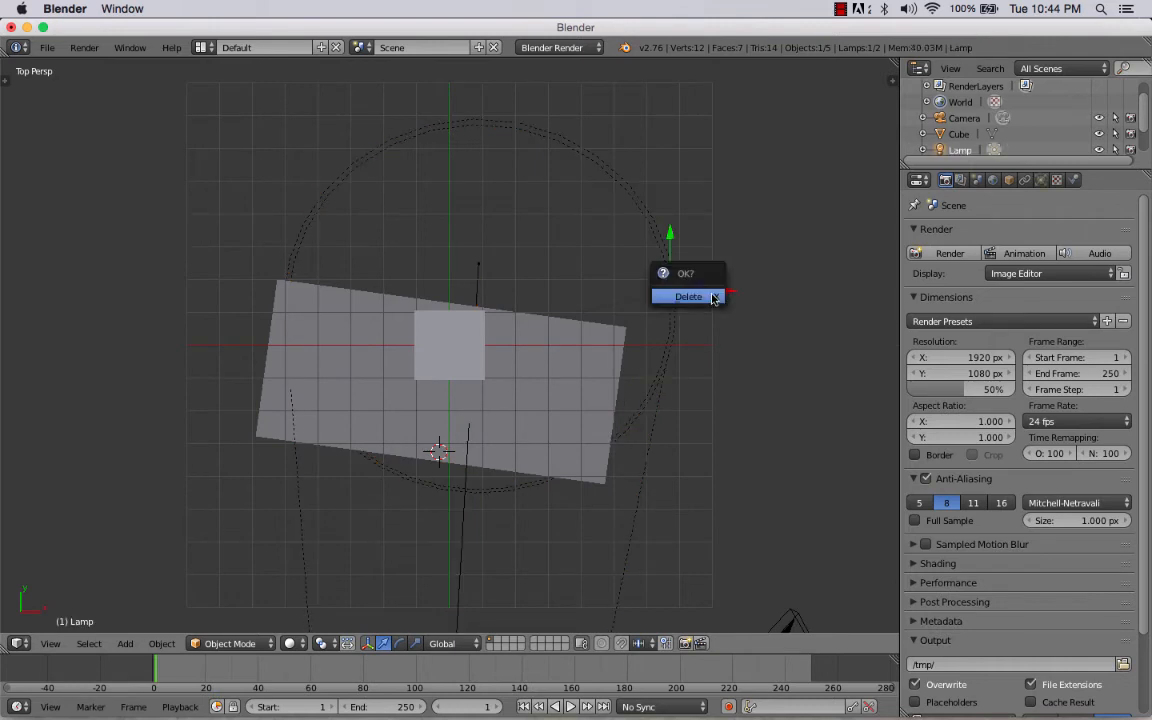
pyautogui.click(712, 298)
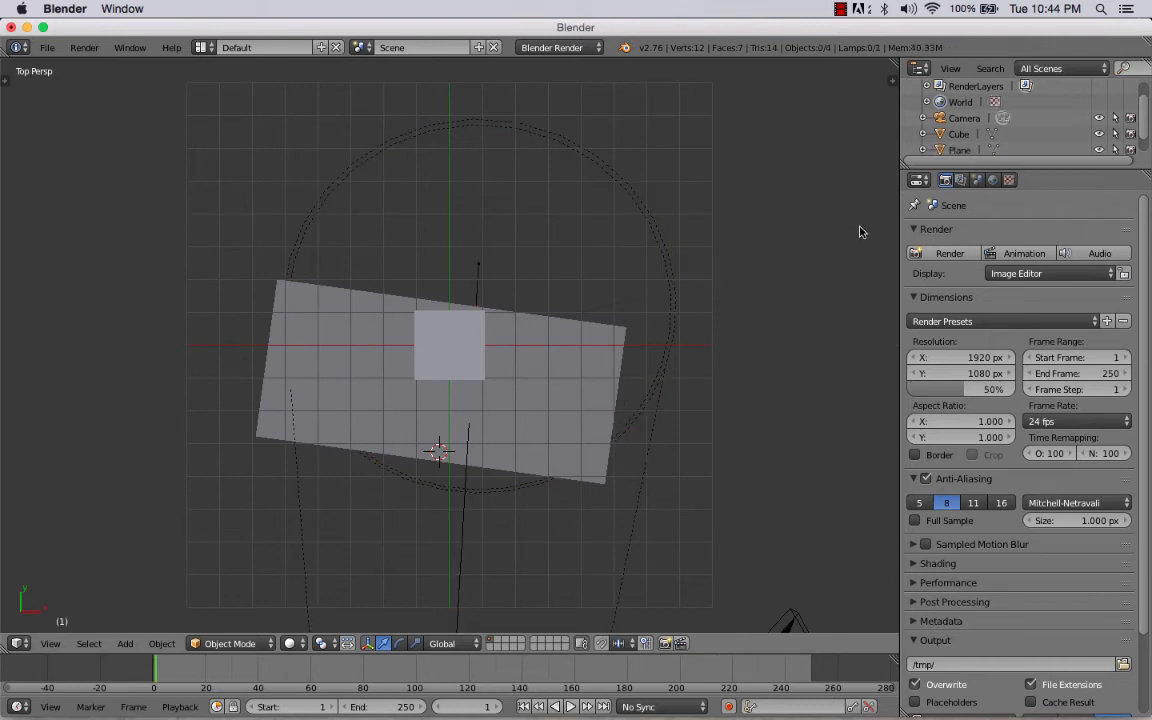
pyautogui.click(950, 253)
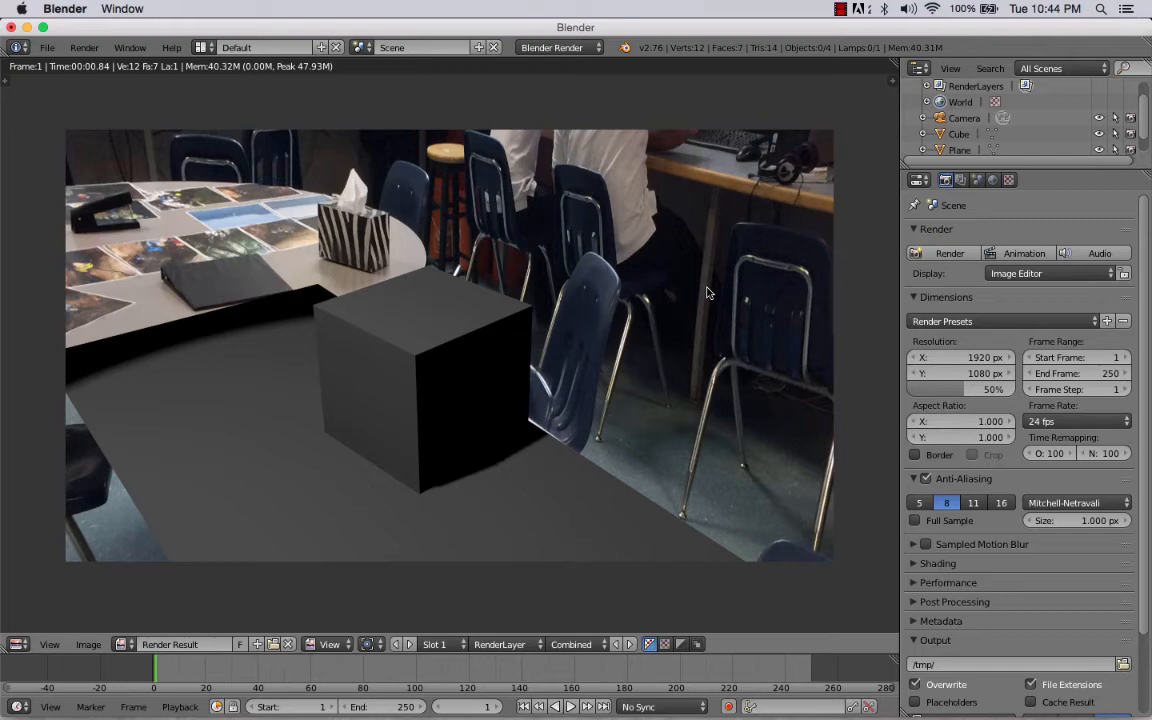
pyautogui.press('Escape')
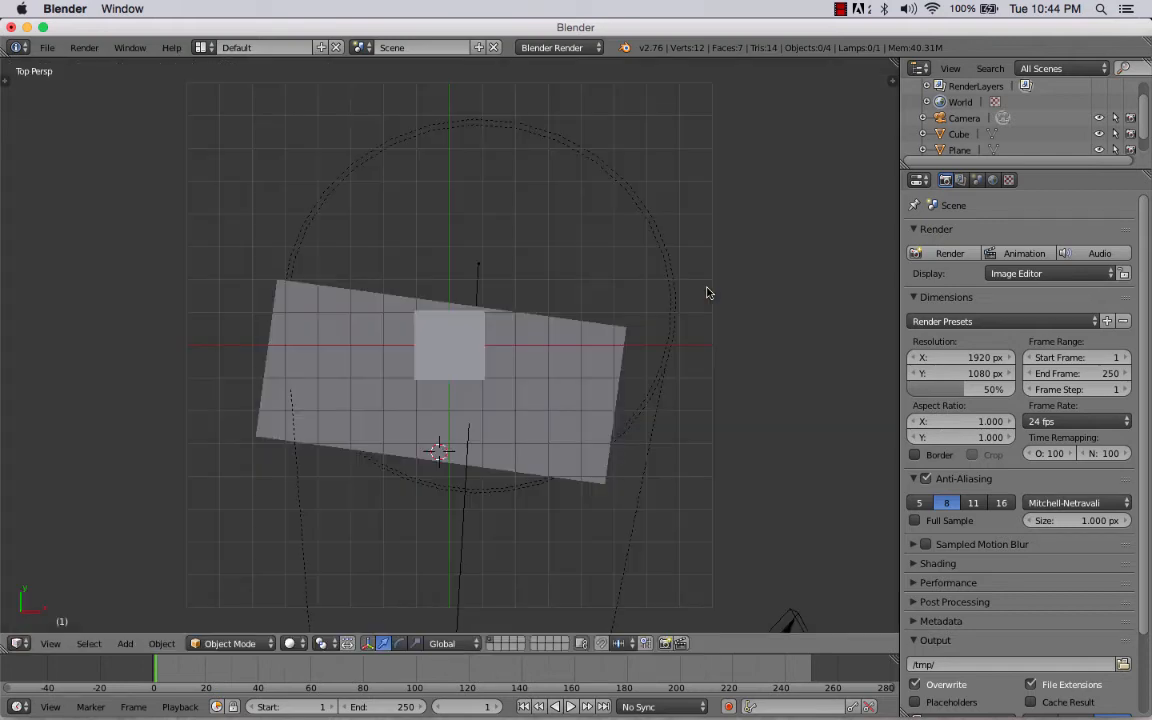
pyautogui.hotkey('ctrl', 'z')
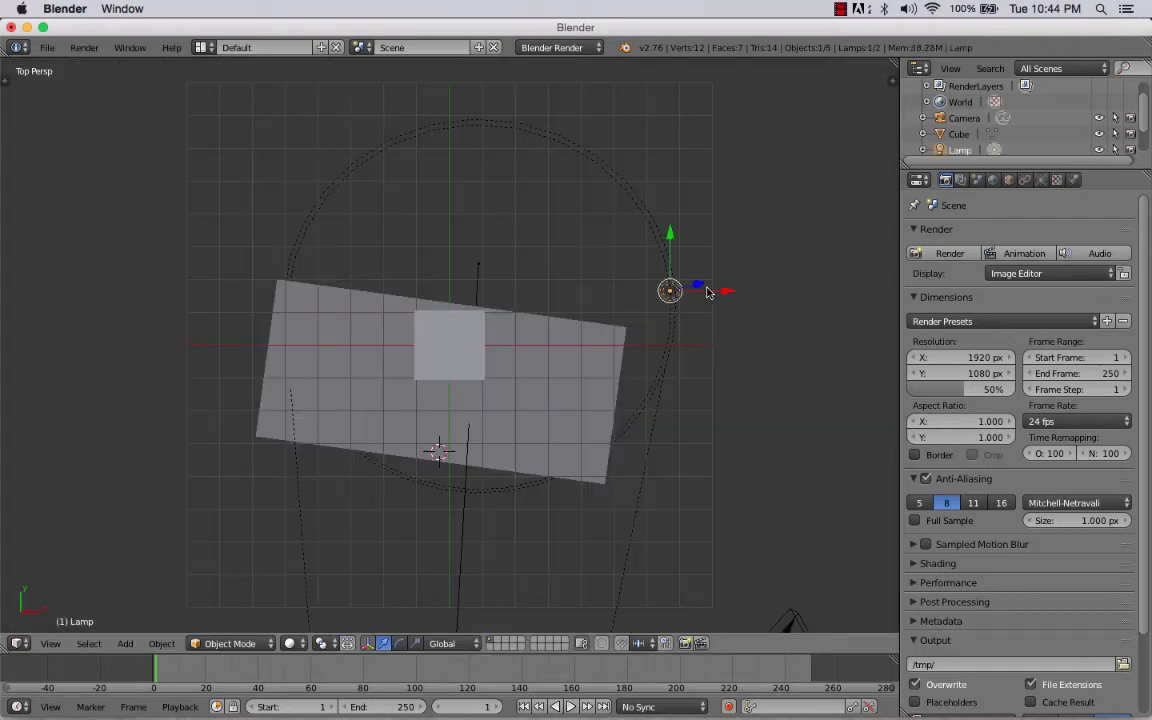
# Set the point lamp's energy to 0.4 and render the scene to check the shadow and brightness.
pyautogui.click(1041, 181)
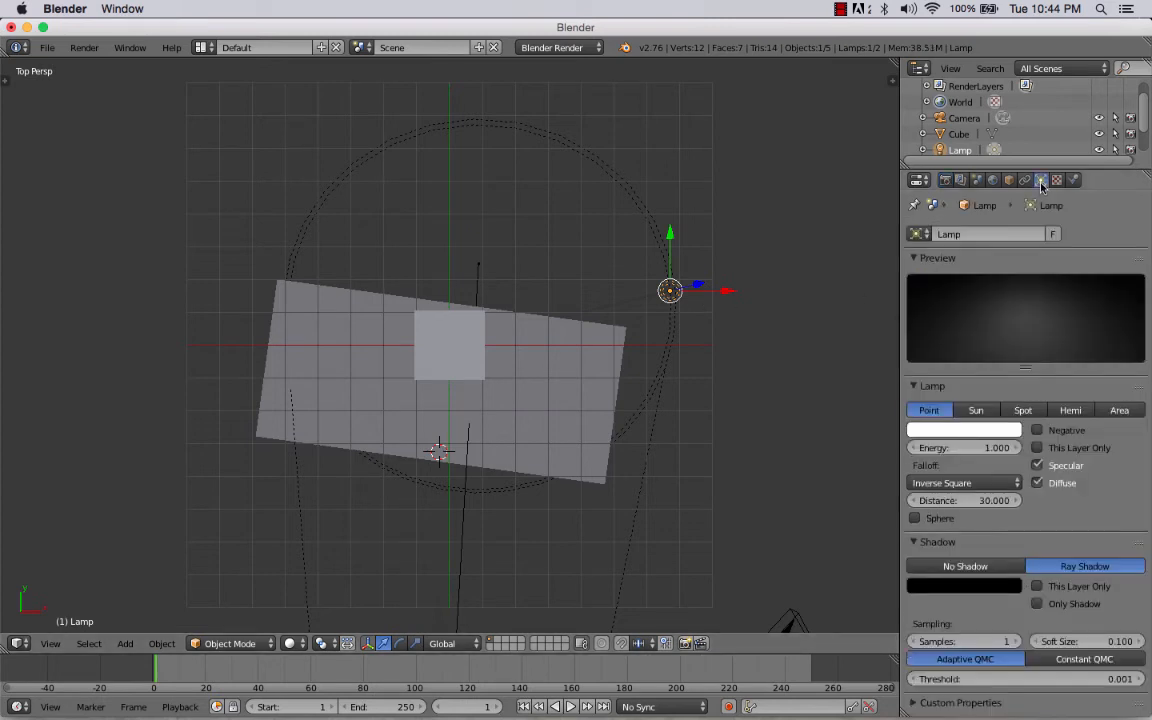
pyautogui.click(998, 448)
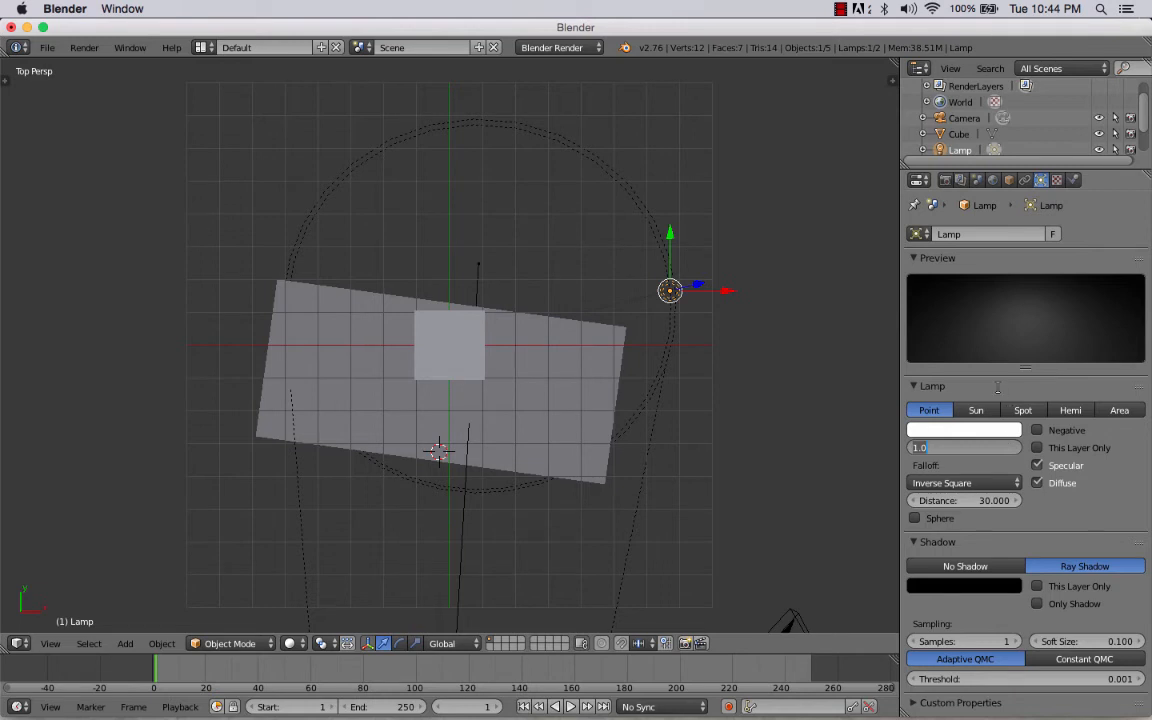
pyautogui.press('BackSpace')
pyautogui.write('.4')
pyautogui.press('Return')
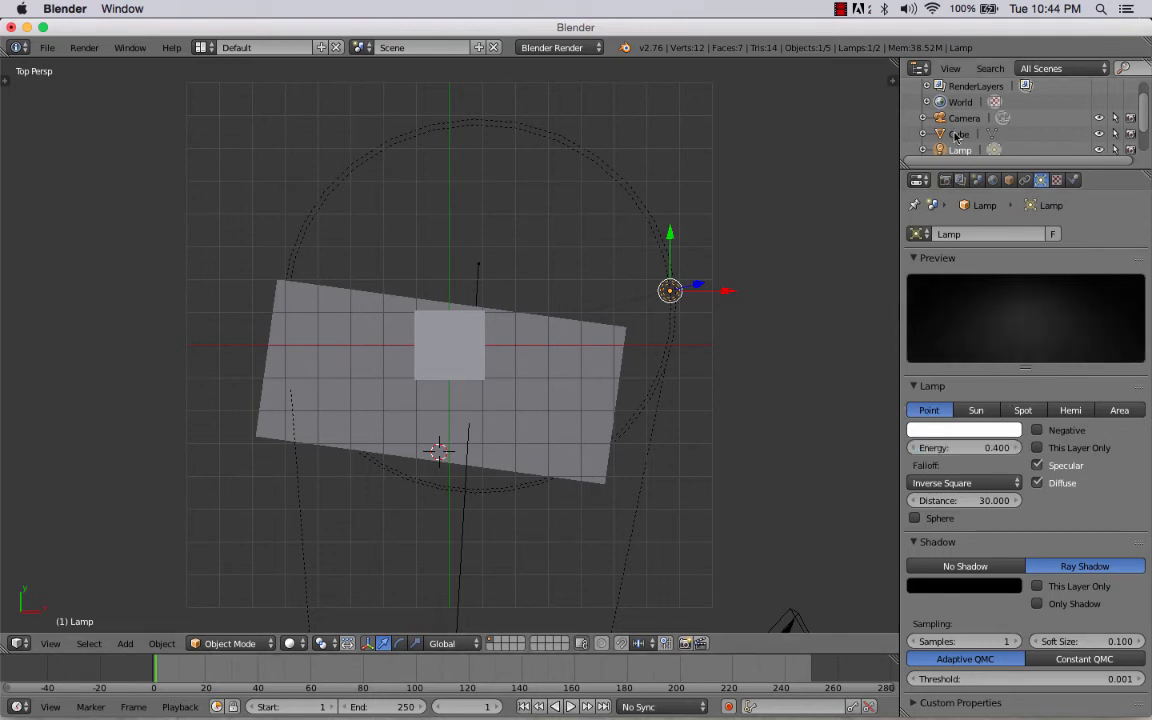
pyautogui.click(945, 180)
pyautogui.click(949, 254)
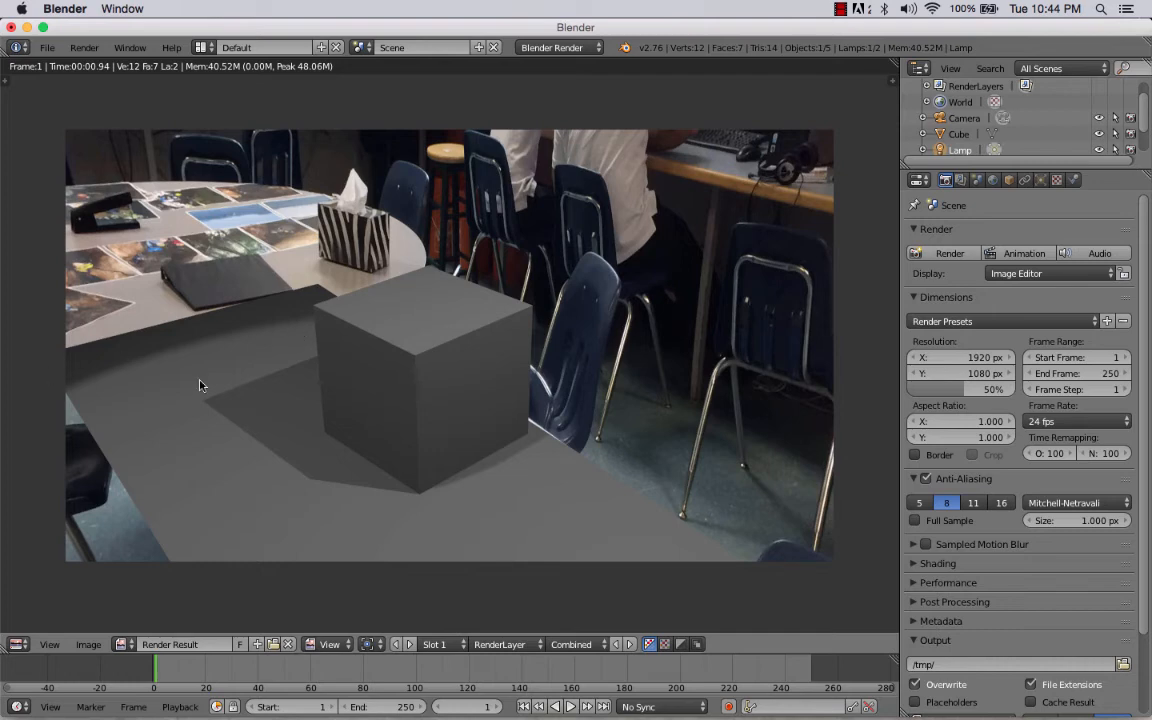
pyautogui.press('Escape')
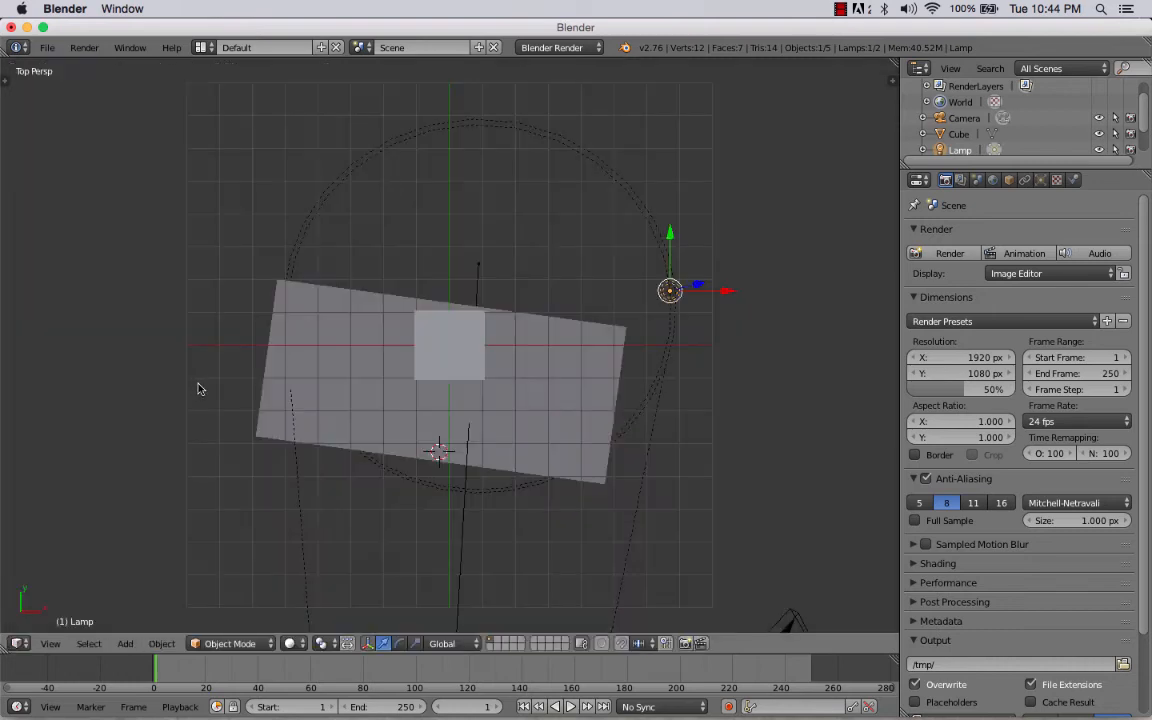
# Move the plane's negative-X edge inward along the global X axis by about 1.3 units and render the scene to check the table fit.
pyautogui.rightClick(260, 386)
pyautogui.press('Tab')
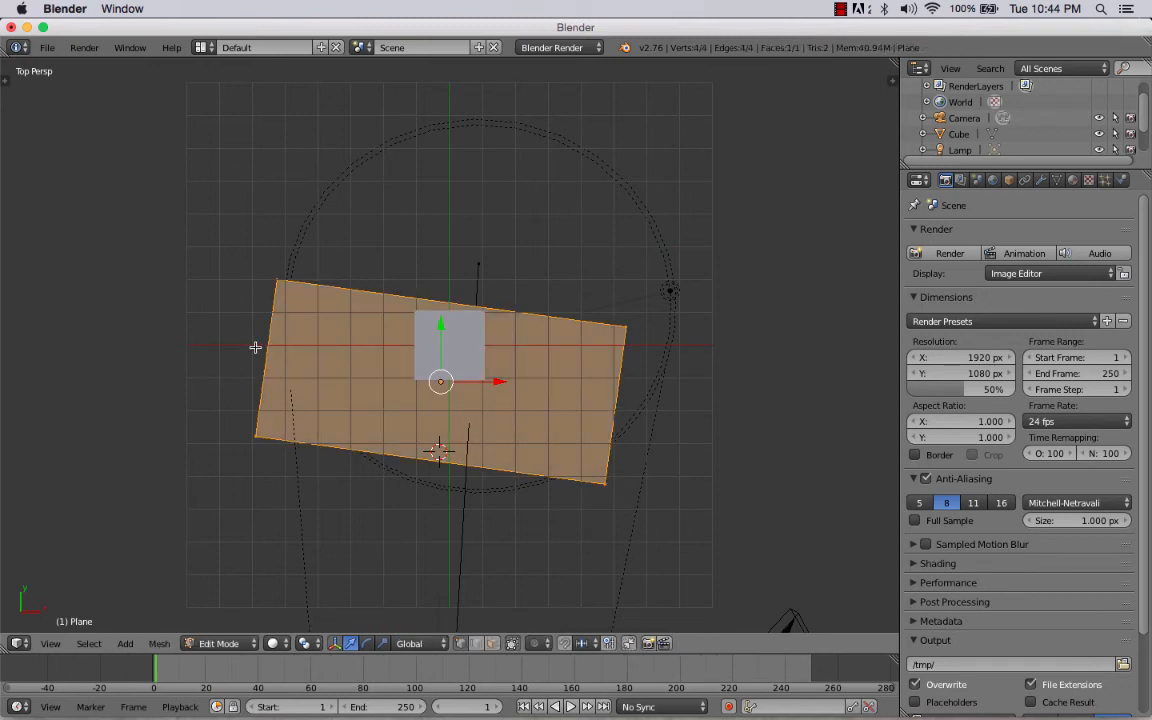
pyautogui.press('a')
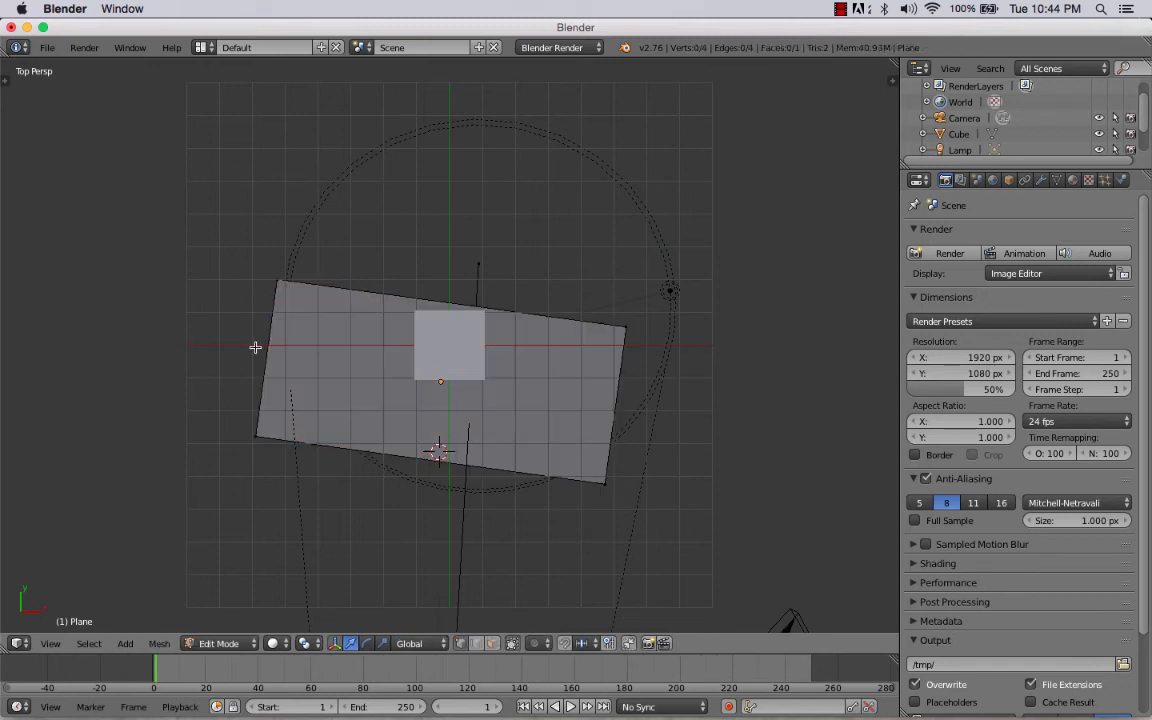
pyautogui.press('b')
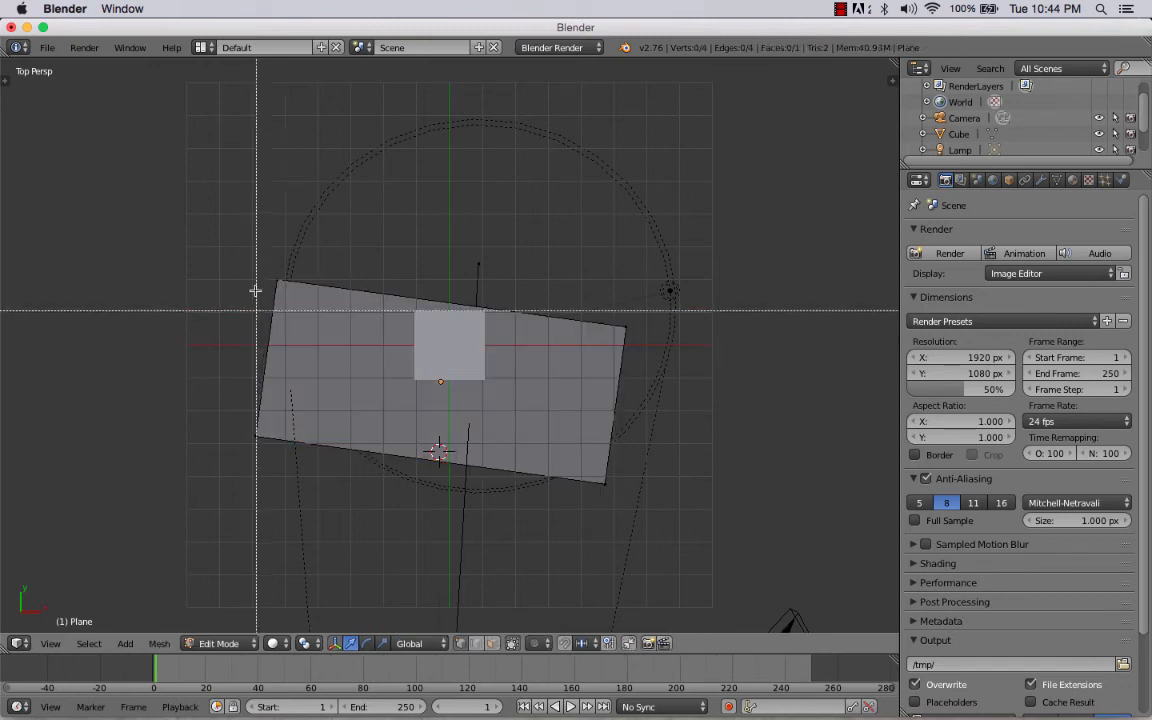
pyautogui.moveTo(244, 239); pyautogui.dragTo(302, 471)
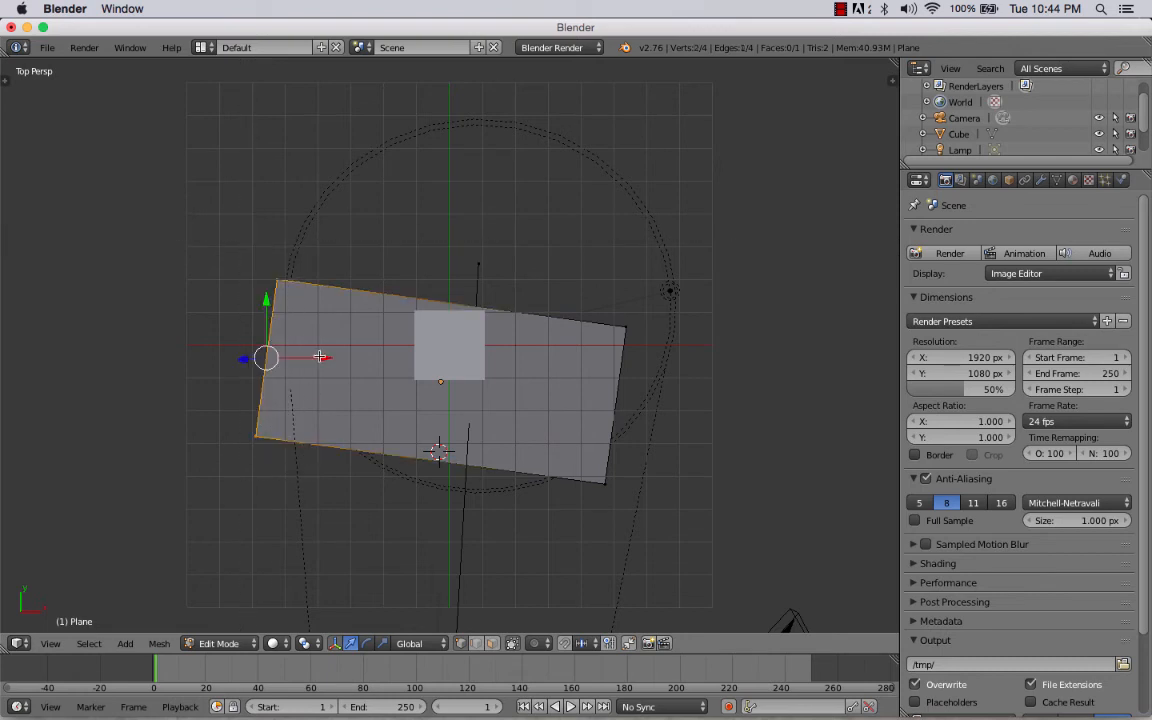
pyautogui.press('g')
pyautogui.press('x')
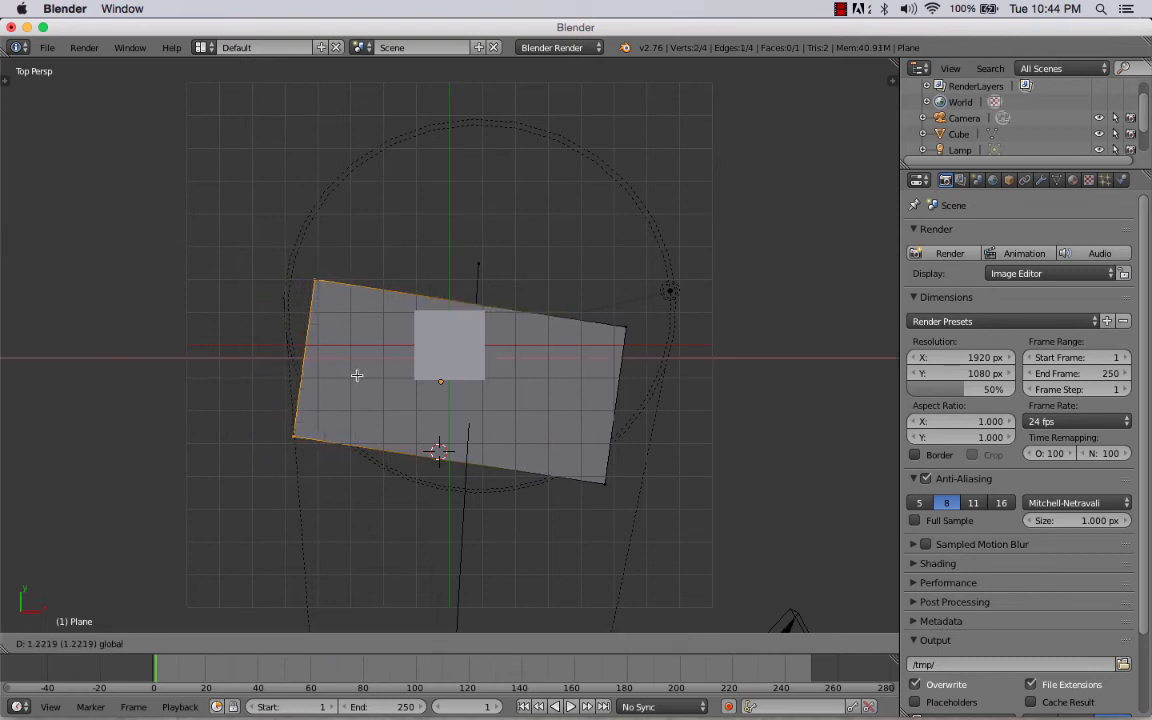
pyautogui.click(362, 379)
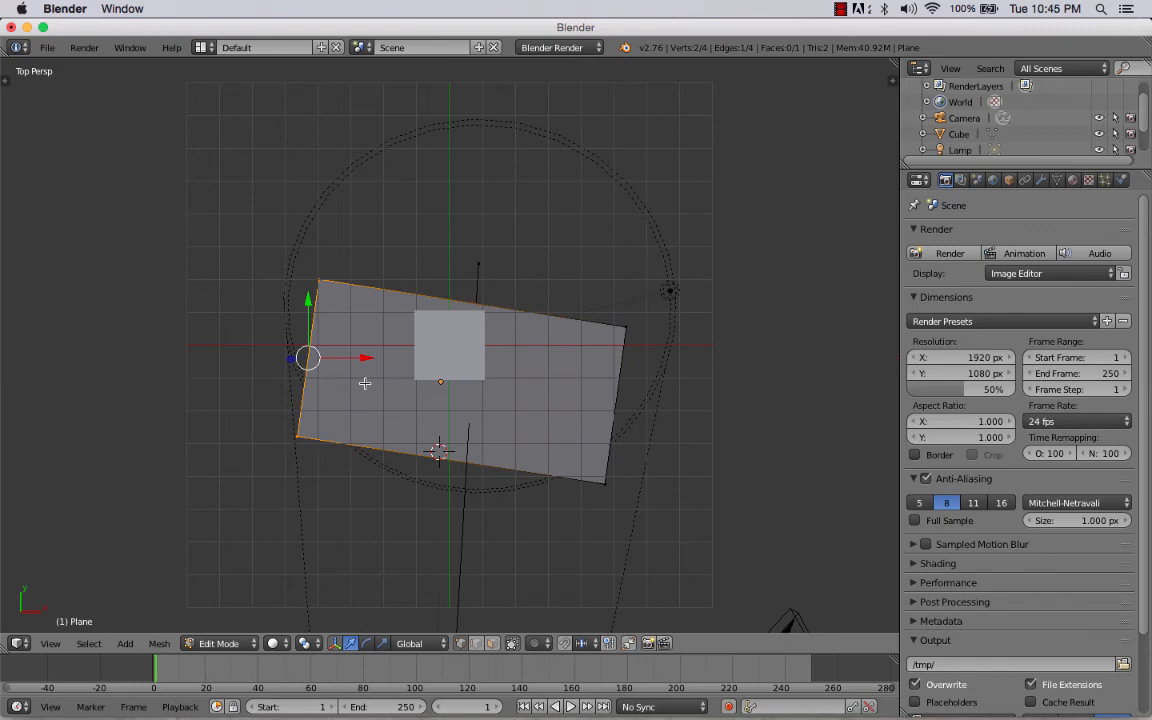
pyautogui.press('Tab')
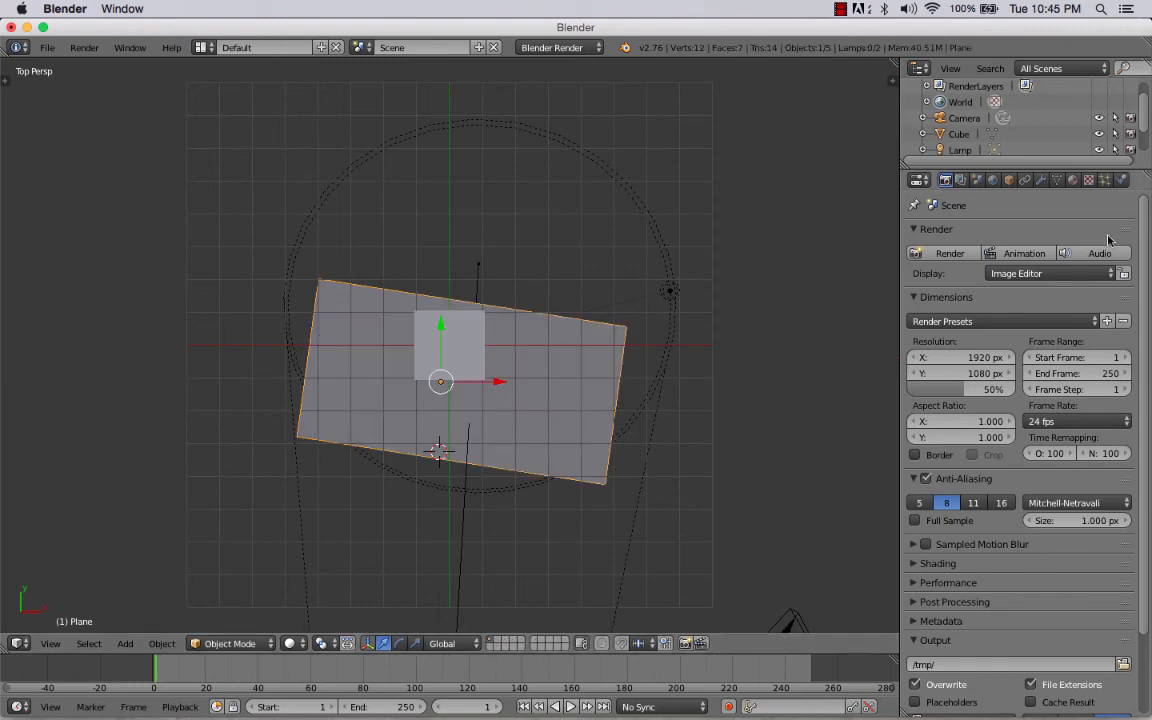
pyautogui.click(948, 254)
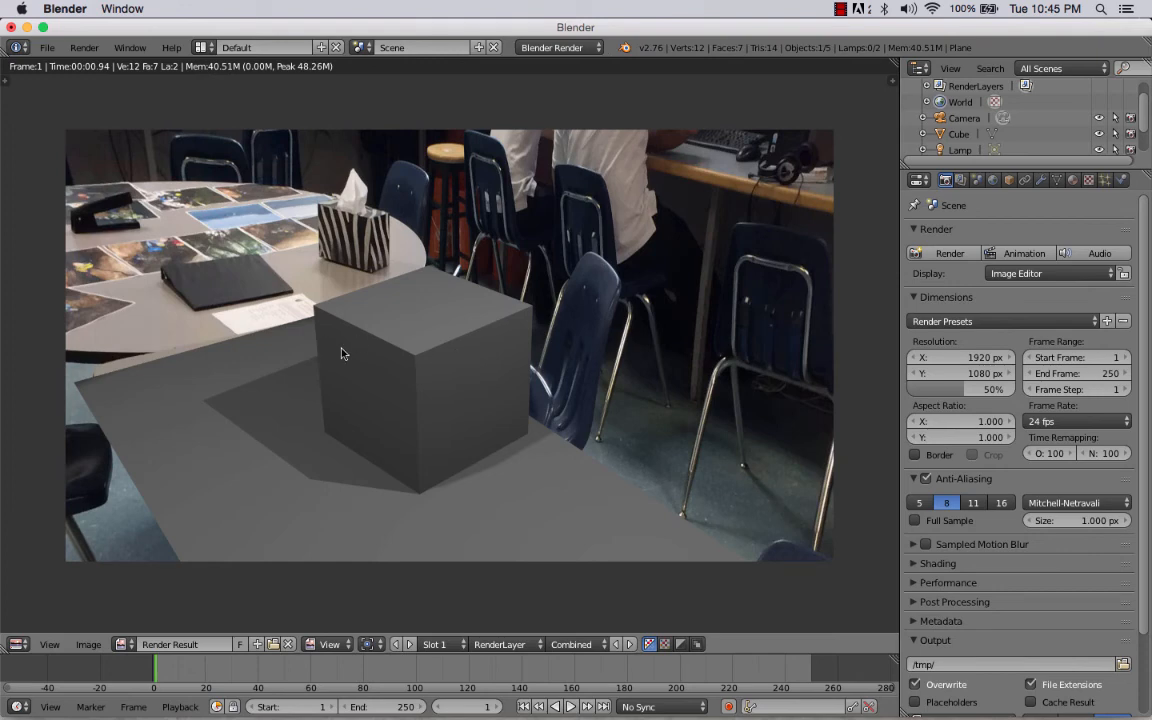
pyautogui.press('Escape')
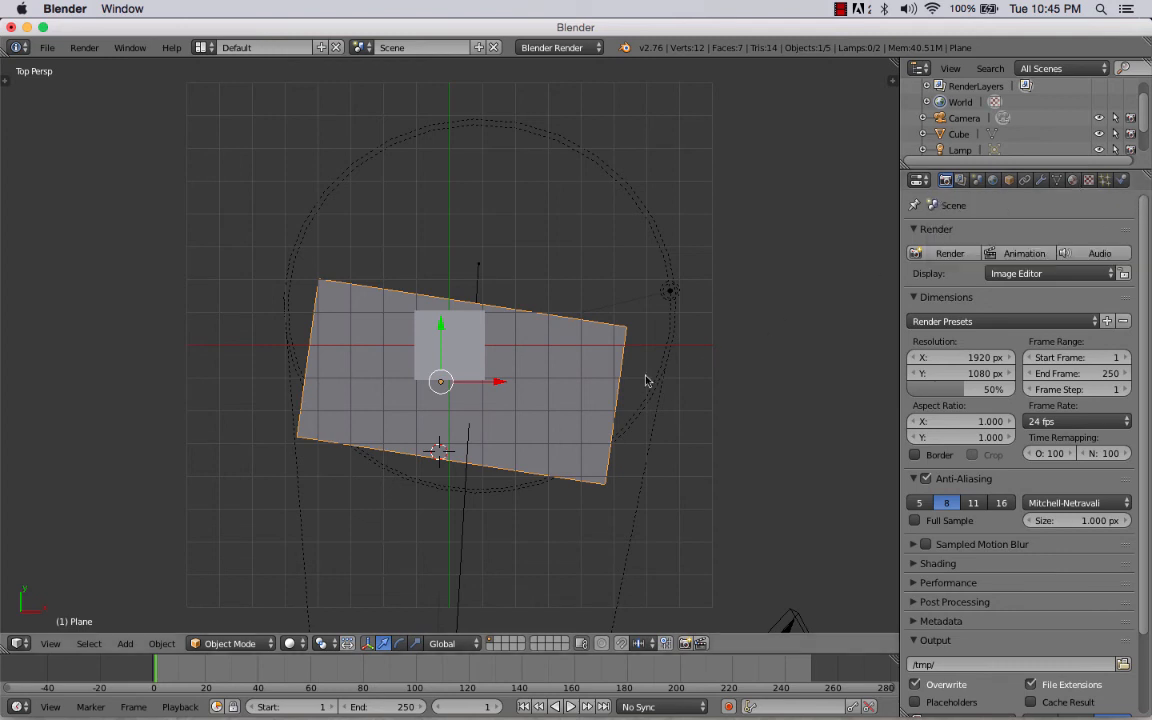
# Add a new material to the table plane and enable Shadows Only in its shadow settings.
pyautogui.click(1072, 180)
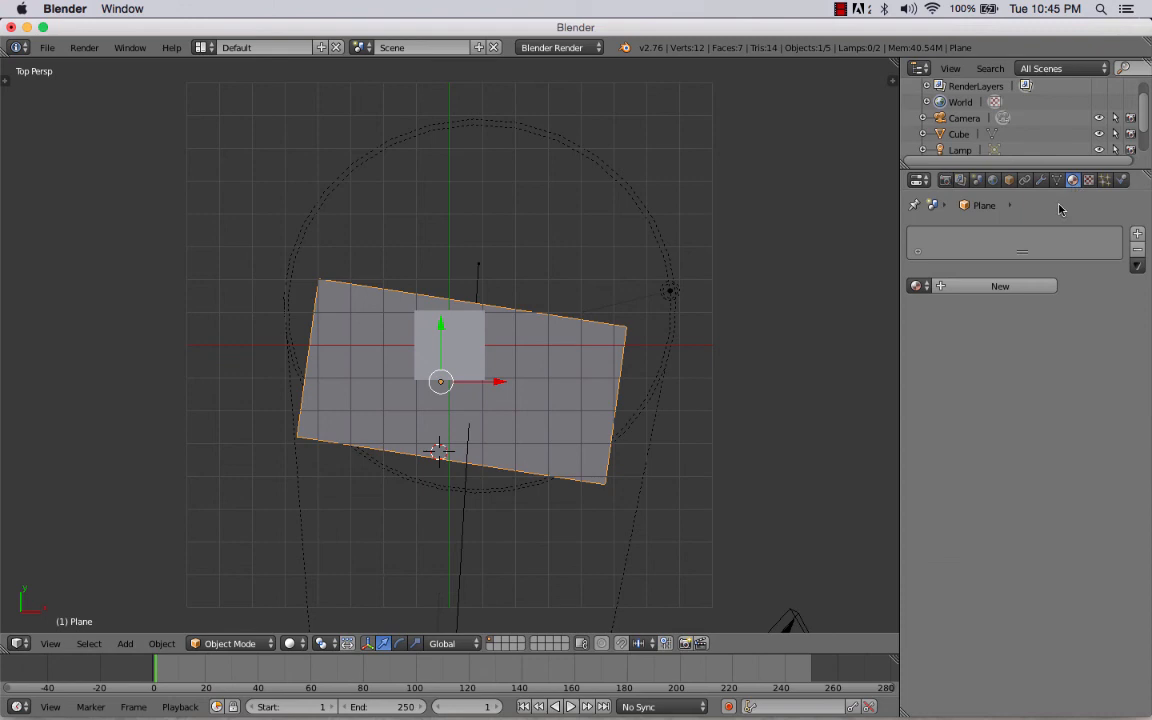
pyautogui.click(998, 286)
pyautogui.scroll(-5, 1108, 360)
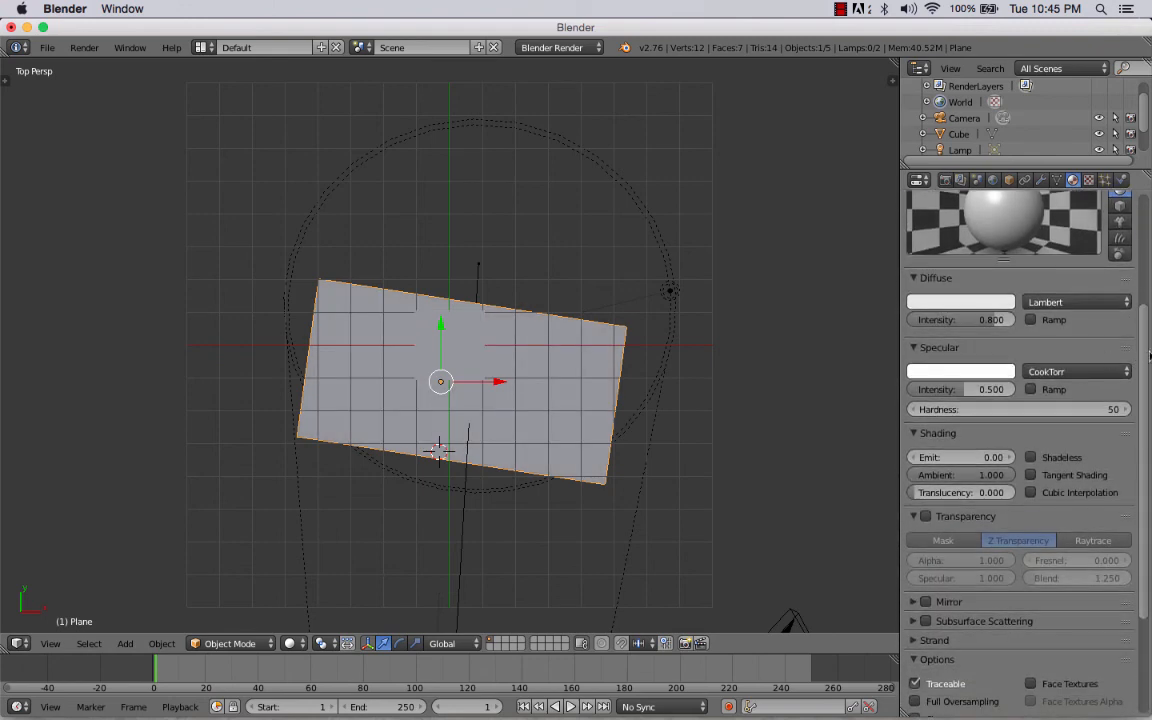
pyautogui.scroll(-4, 1149, 355)
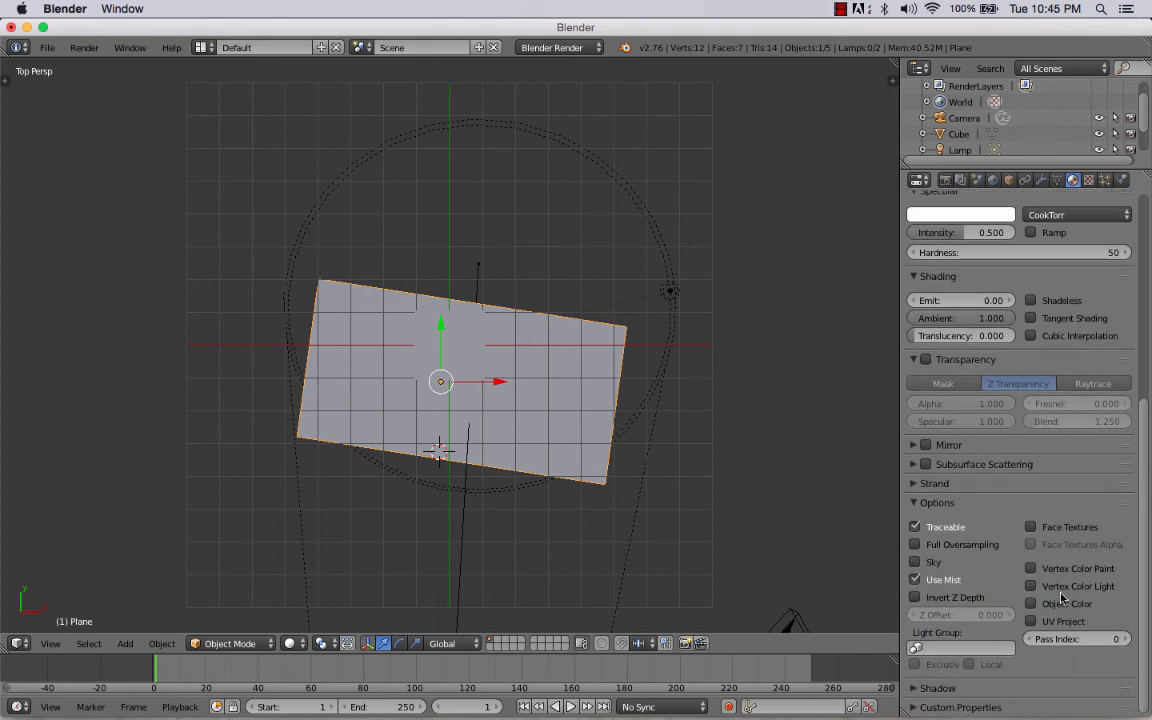
pyautogui.click(915, 690)
pyautogui.scroll(-3, 1145, 583)
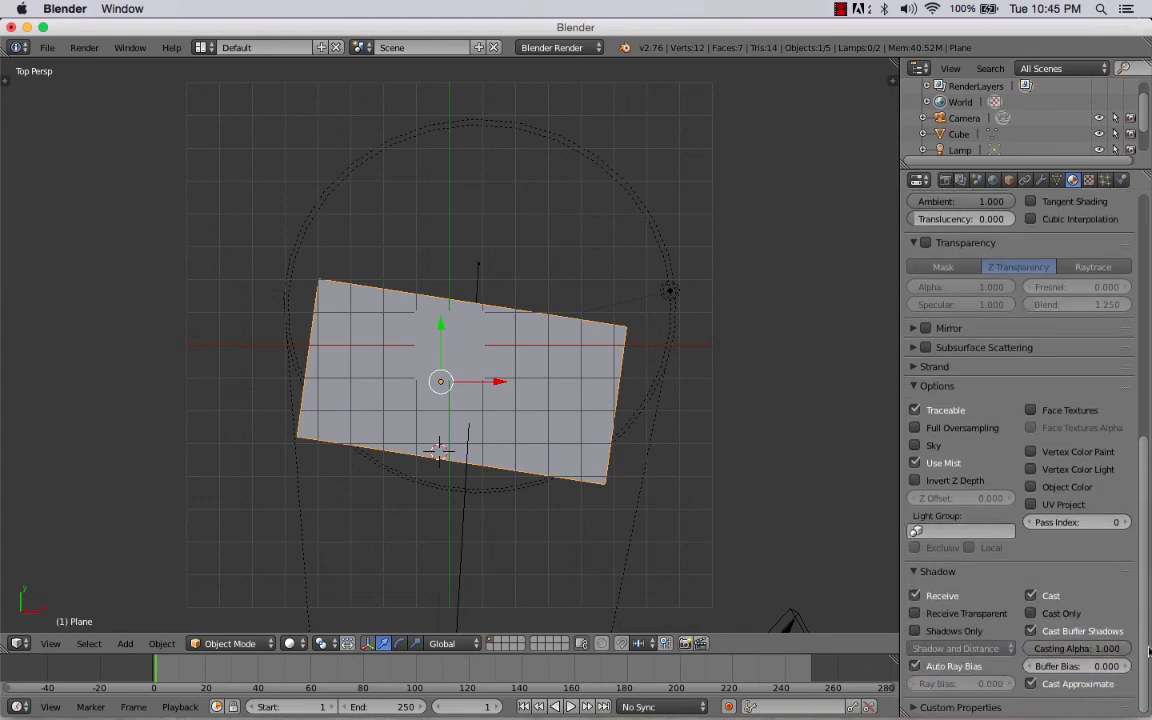
pyautogui.click(915, 631)
pyautogui.hotkey('ctrl', 'Left')
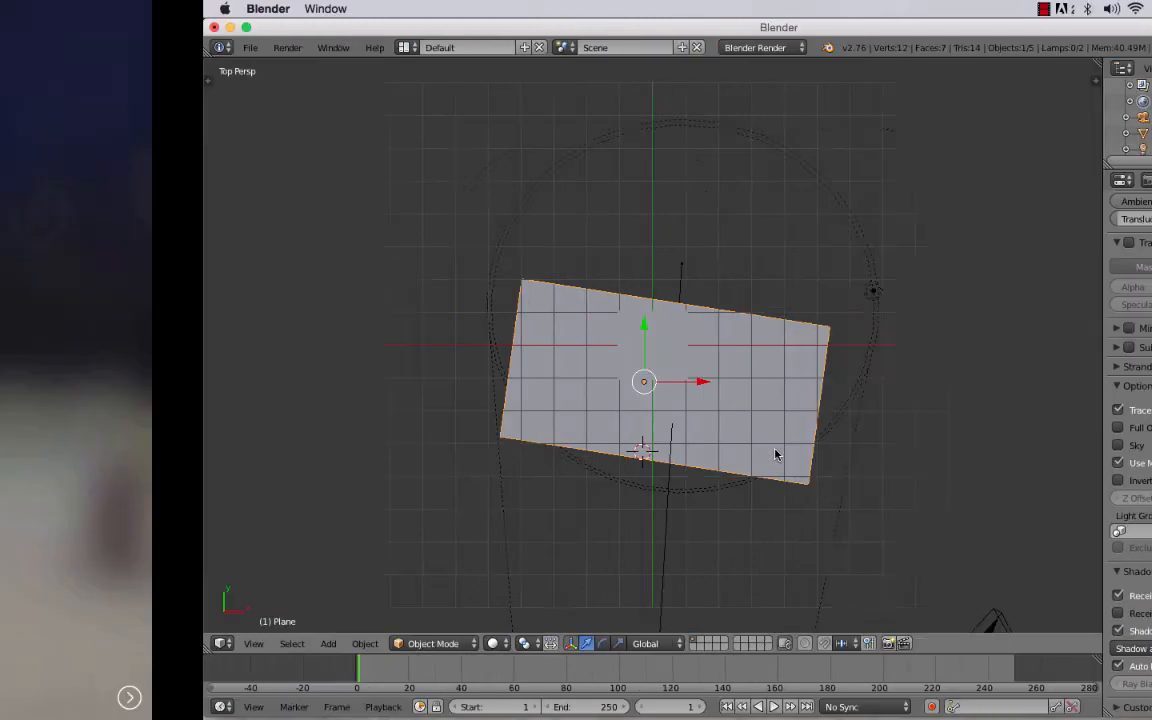
pyautogui.hotkey('ctrl', 'Right')
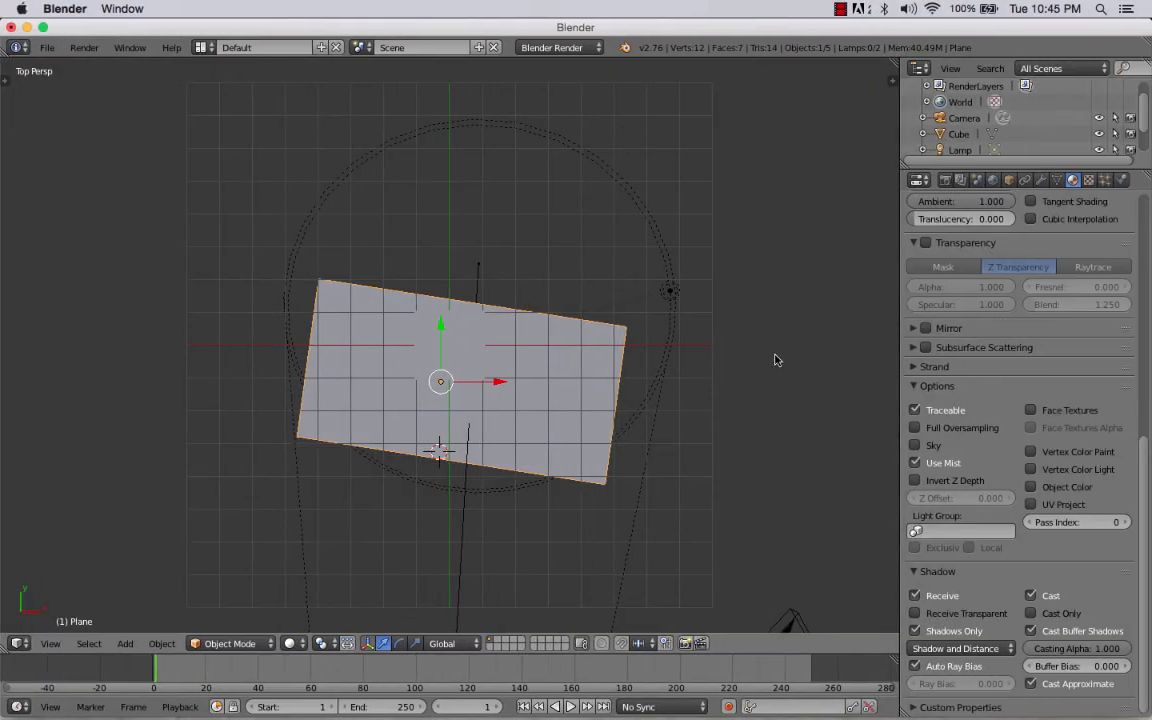
# Render the scene to check the cube's shadow on the photographed table, and return to the 3D view.
pyautogui.click(943, 181)
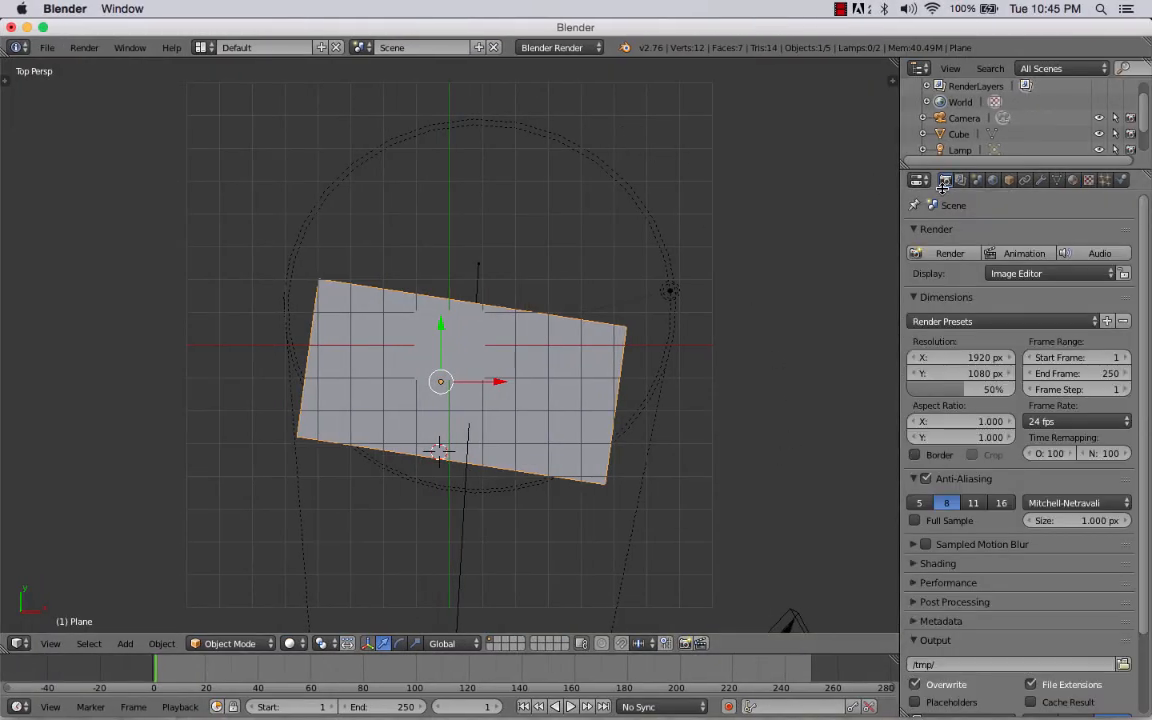
pyautogui.click(950, 253)
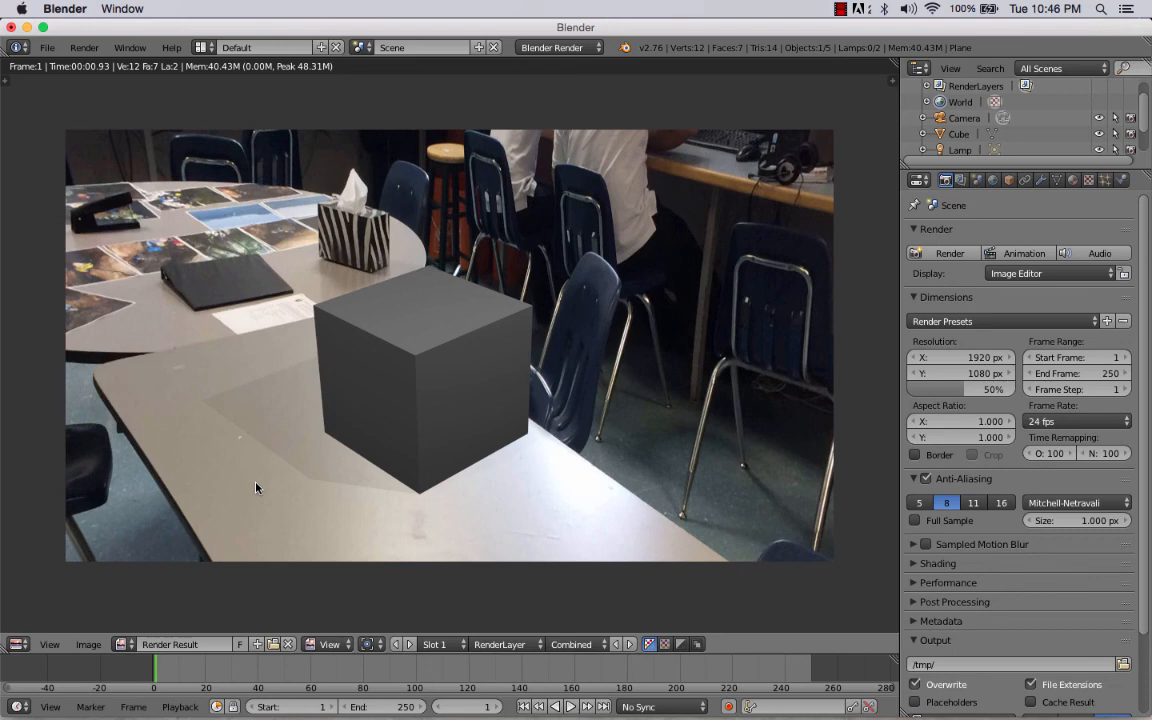
pyautogui.press('Escape')
pyautogui.click(841, 9)
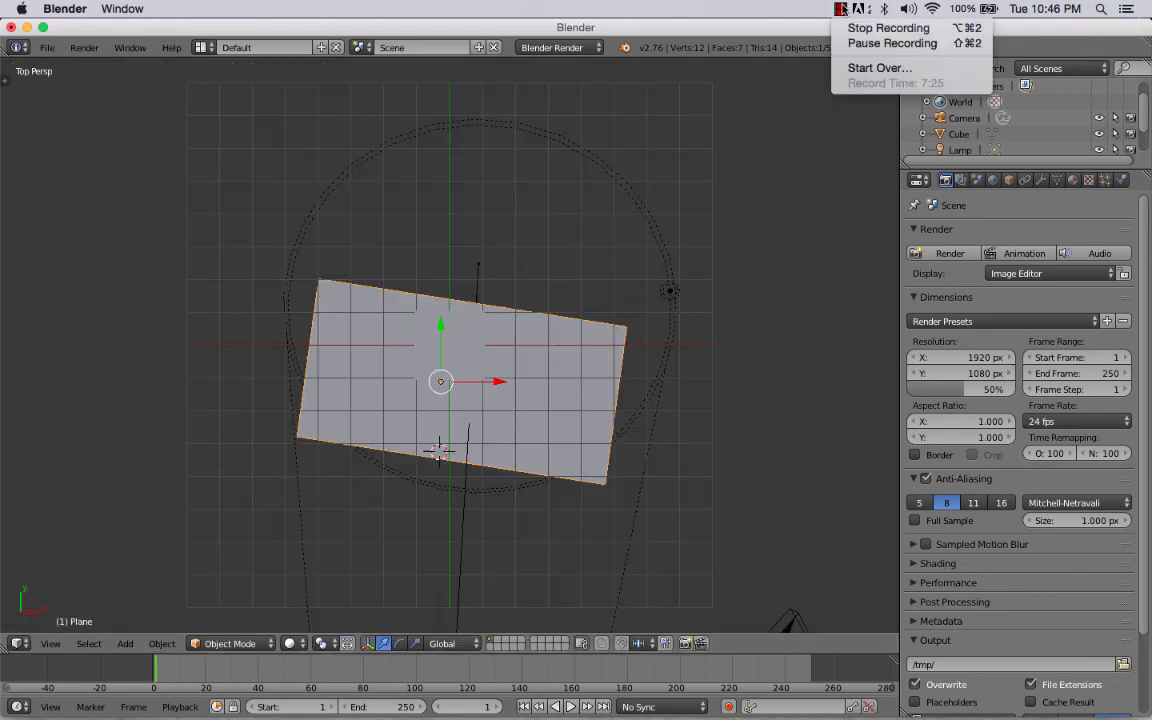